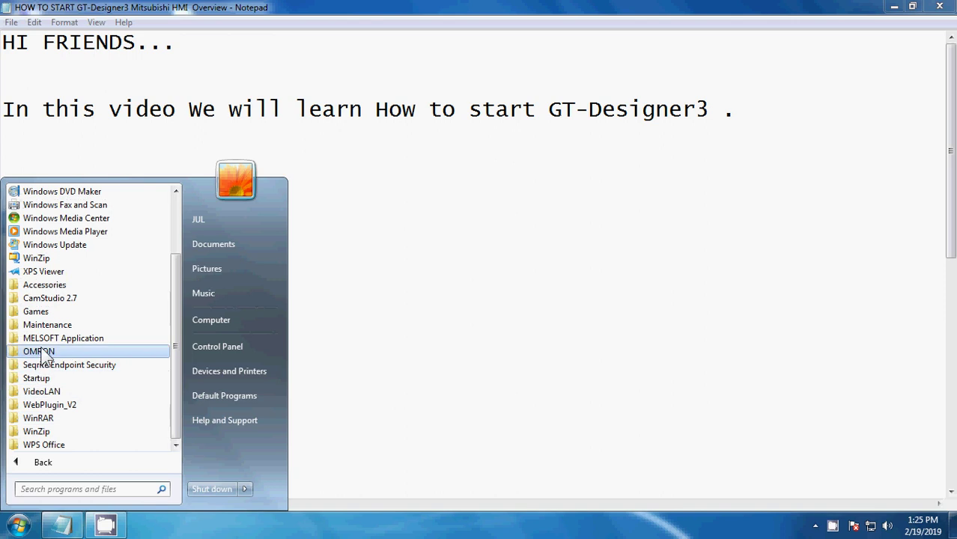
# - Launch GT Designer3 from the GT Works3 programs of MELSOFT Application
pyautogui.click(49, 338)
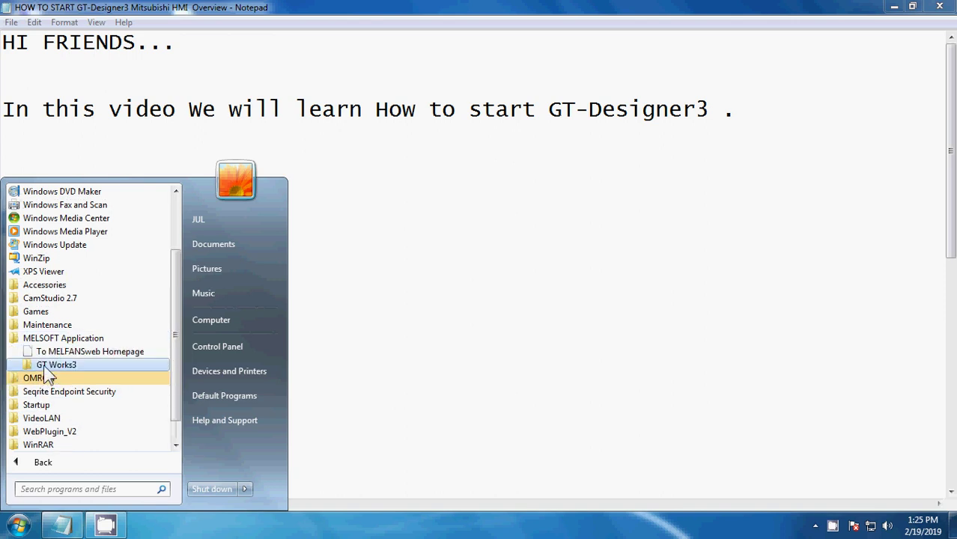
pyautogui.click(51, 364)
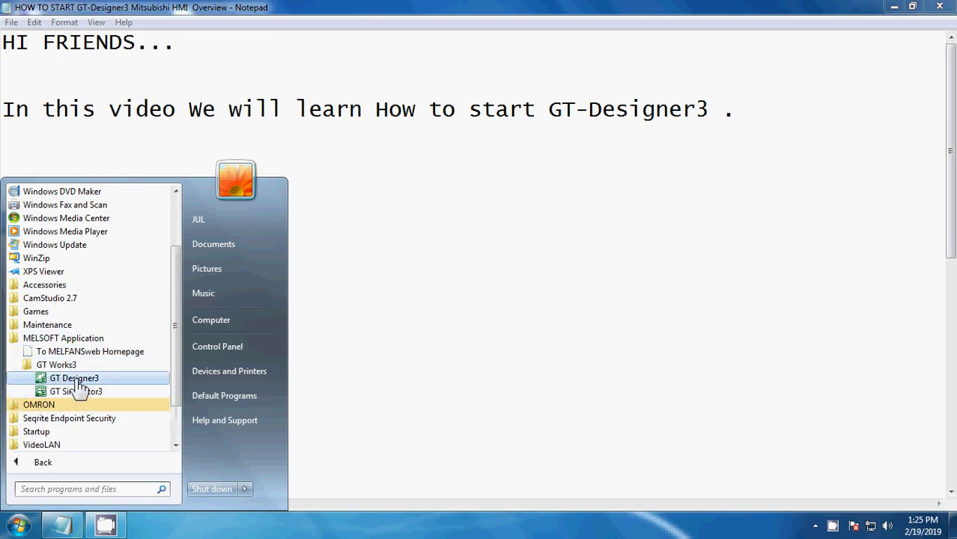
pyautogui.click(74, 378)
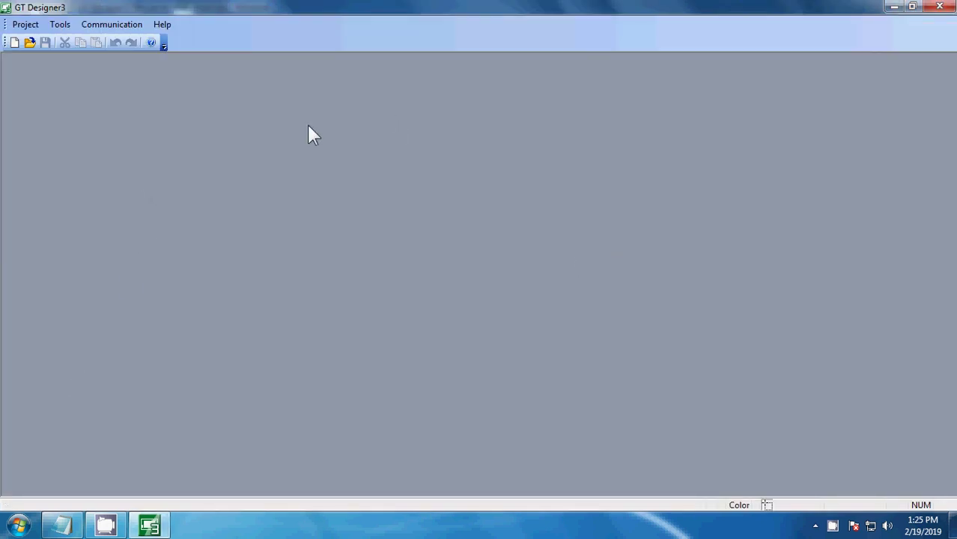
pyautogui.click(25, 25)
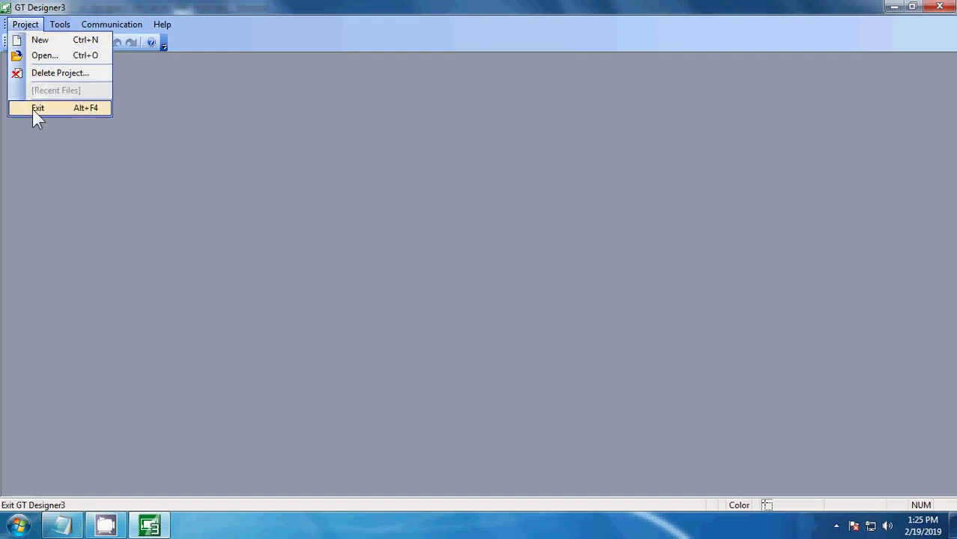
pyautogui.moveTo(103, 30)
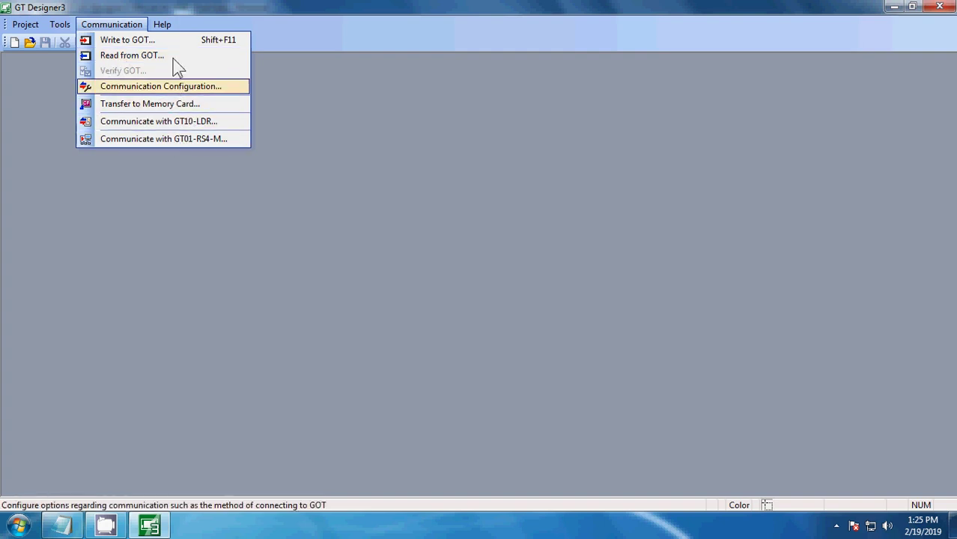
pyautogui.moveTo(161, 24)
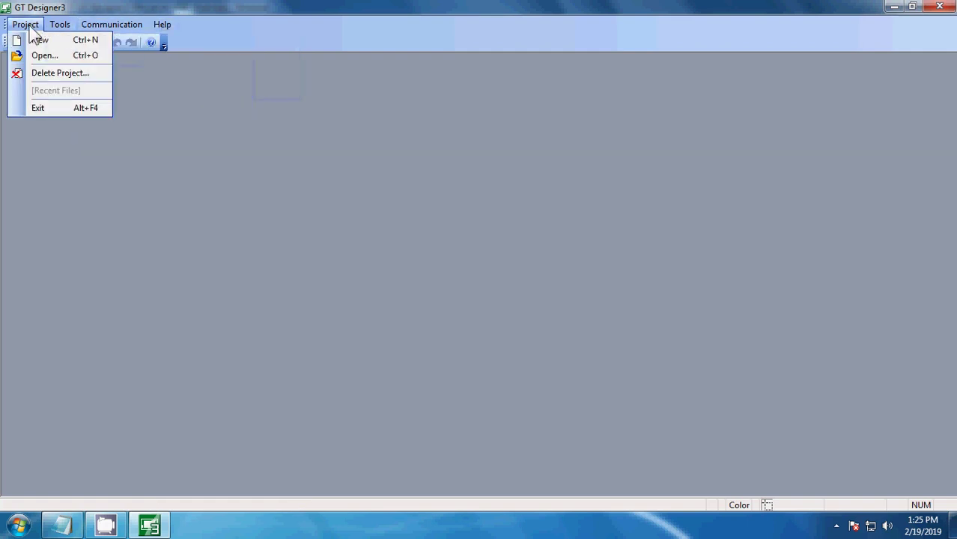
pyautogui.press('Escape')
# - Start a new project with GOT type GT16**-S (800x600) and color setting 256 (image data 65536), and accept the system settings
pyautogui.hotkey('ctrl', 'n')
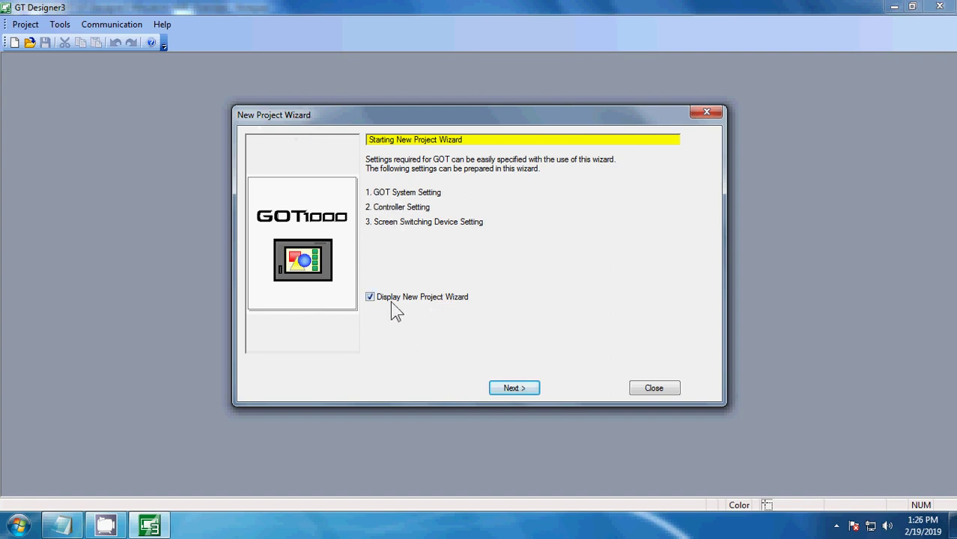
pyautogui.click(514, 388)
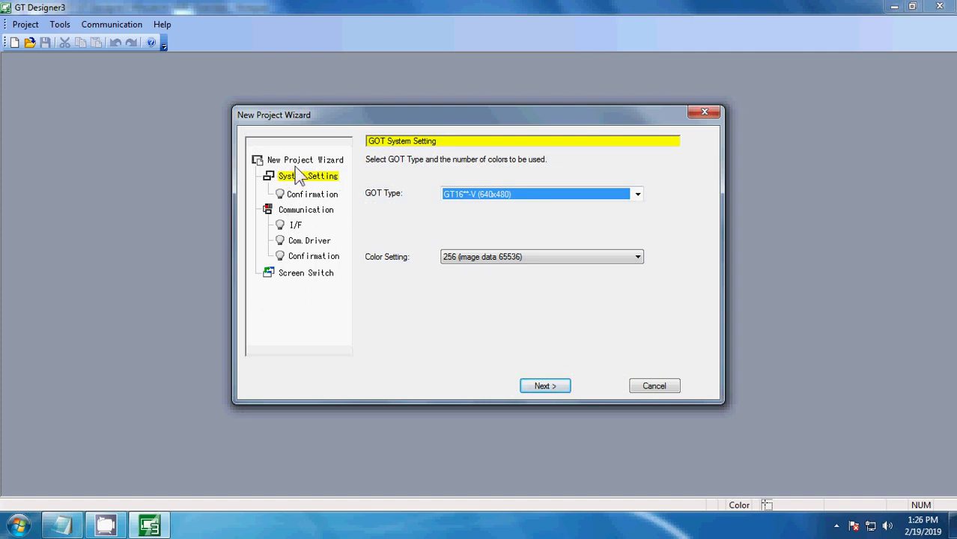
pyautogui.click(473, 195)
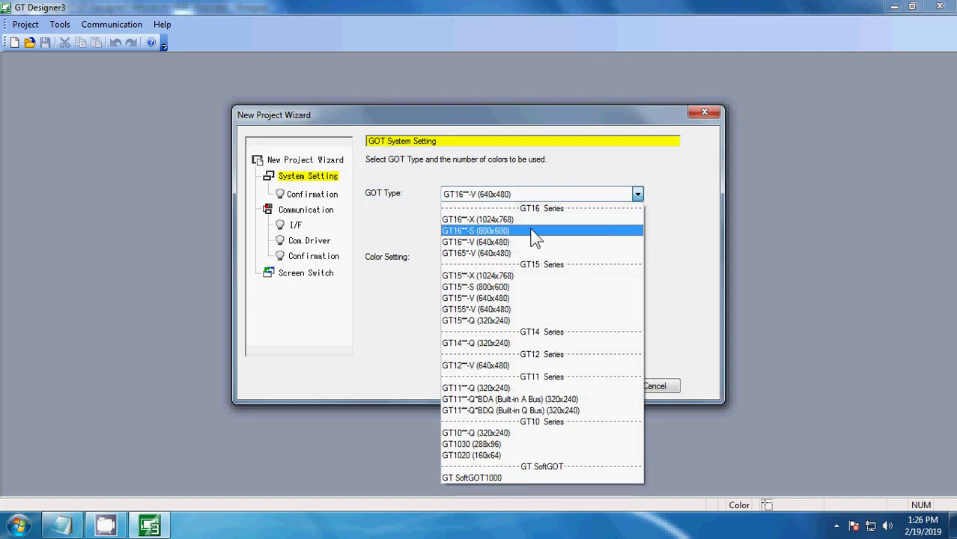
pyautogui.click(535, 232)
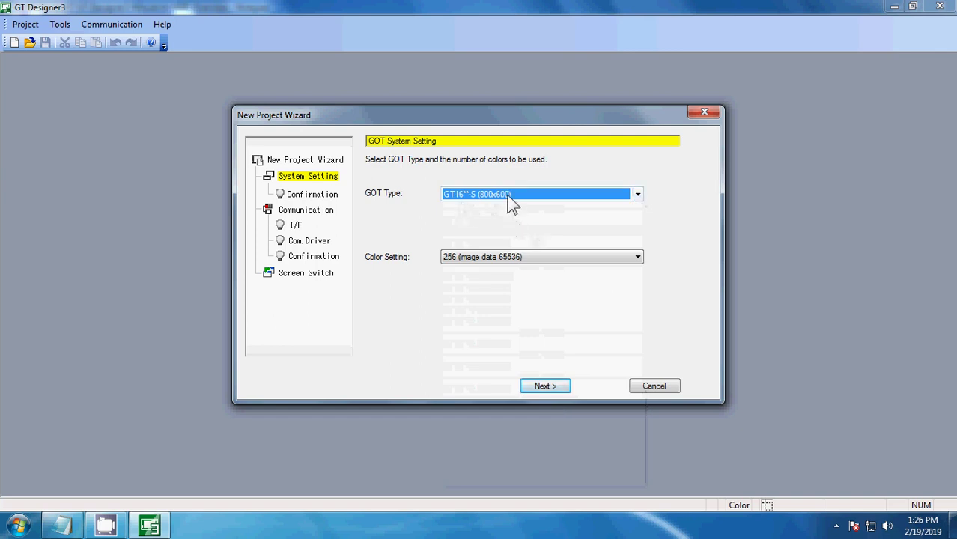
pyautogui.click(493, 258)
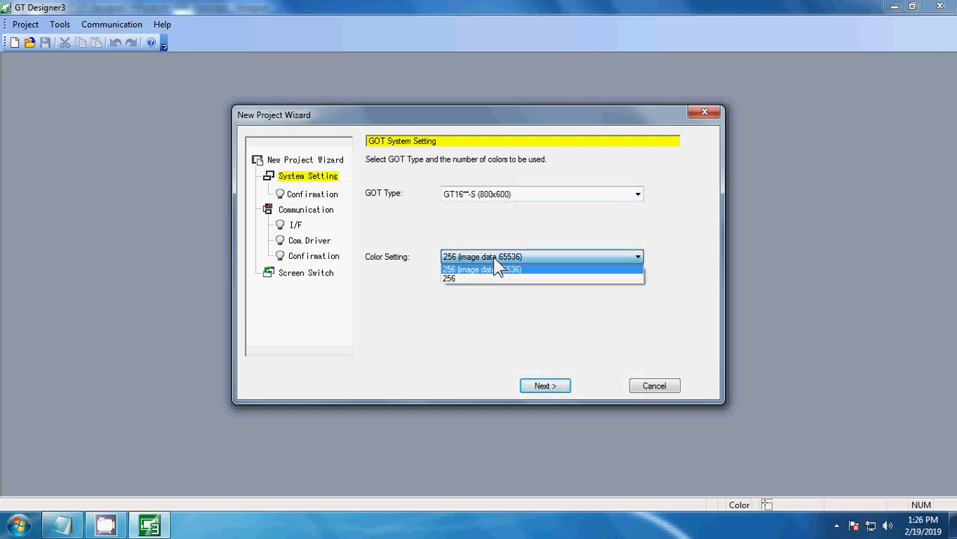
pyautogui.click(498, 270)
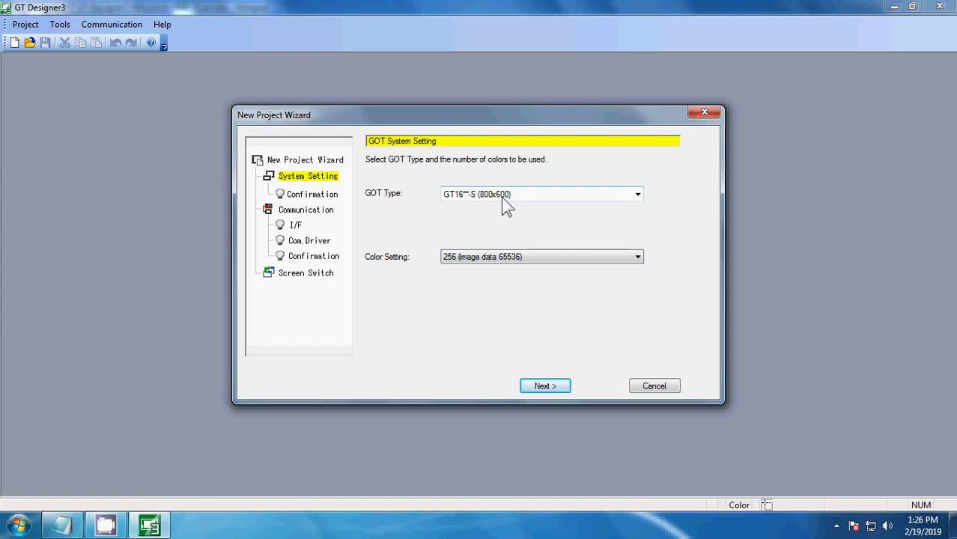
pyautogui.click(544, 386)
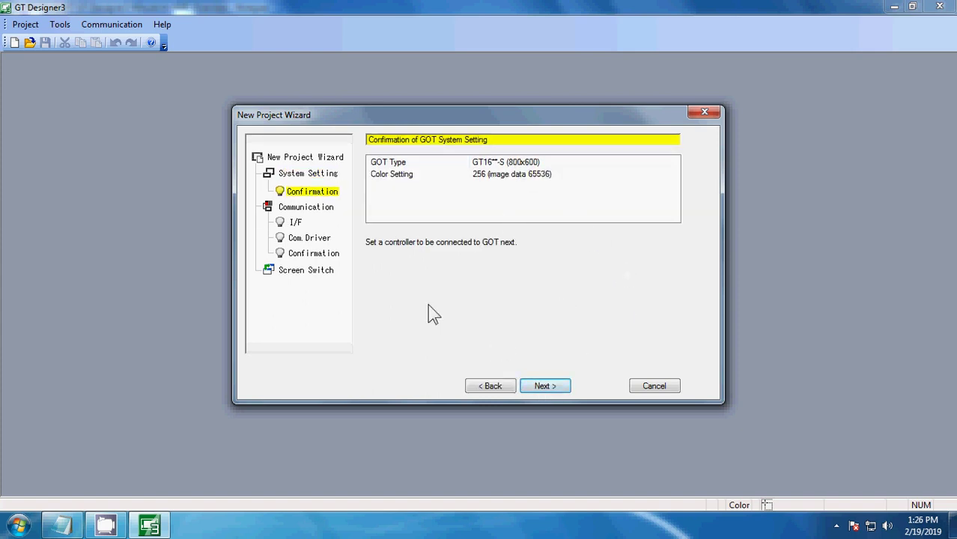
pyautogui.click(544, 386)
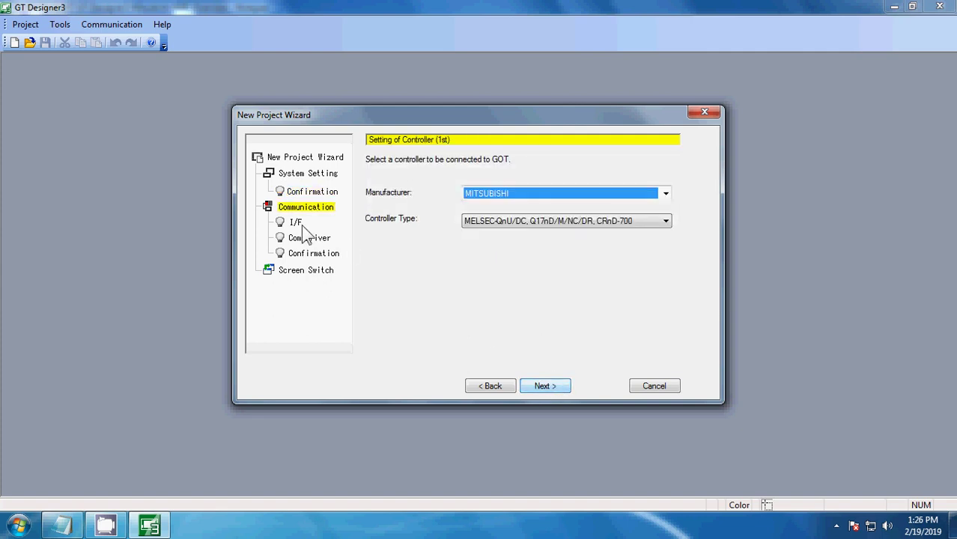
# - Choose MITSUBISHI as the controller's manufacturer and Standard I/F(Standard RS-232) as its connection interface
pyautogui.click(482, 194)
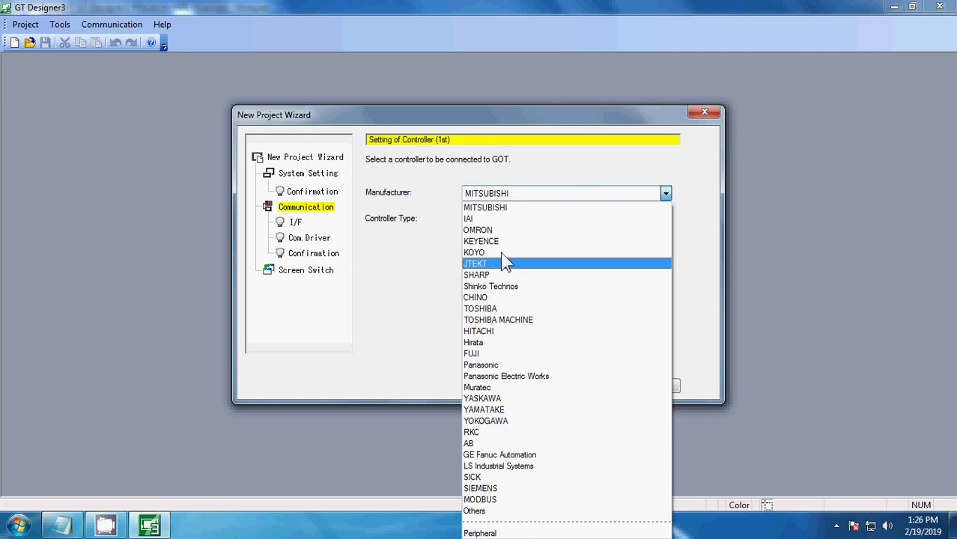
pyautogui.click(504, 208)
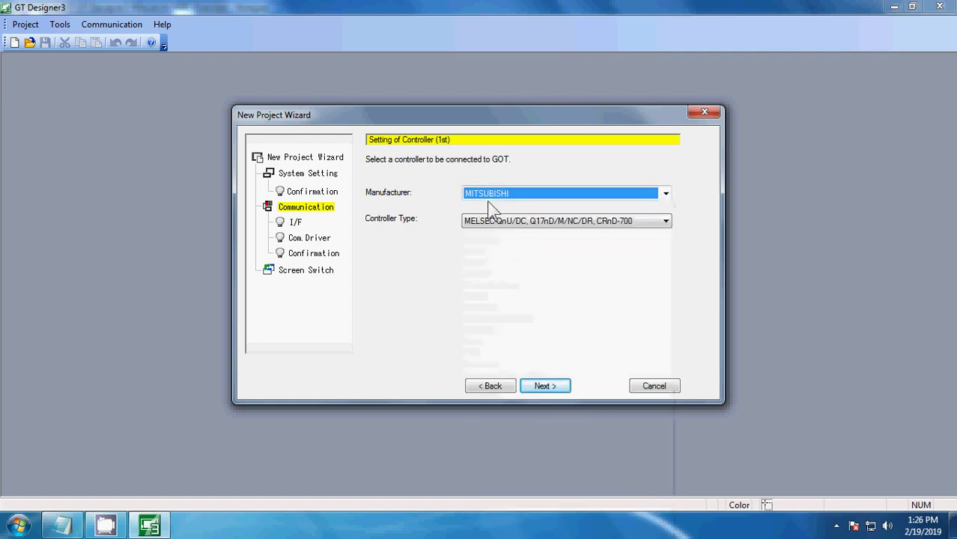
pyautogui.click(537, 387)
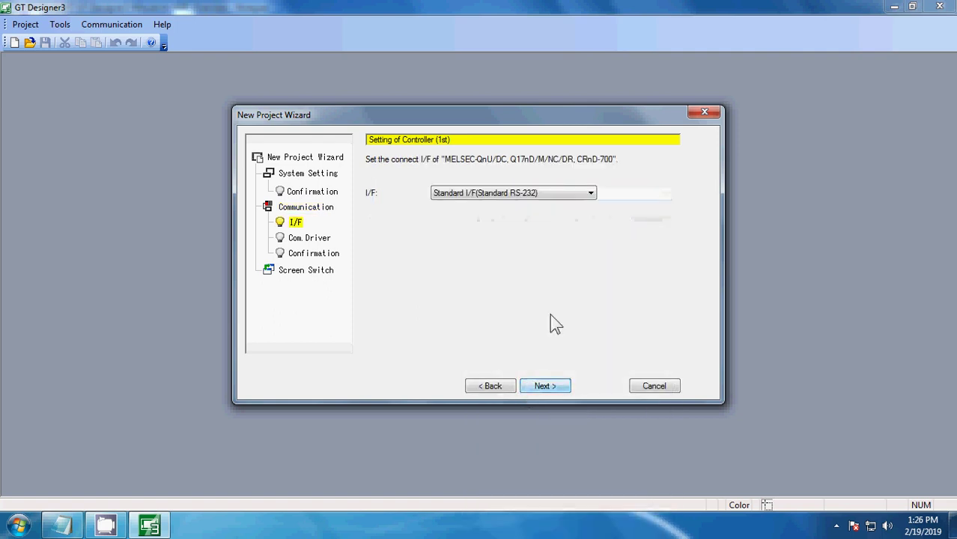
pyautogui.click(477, 193)
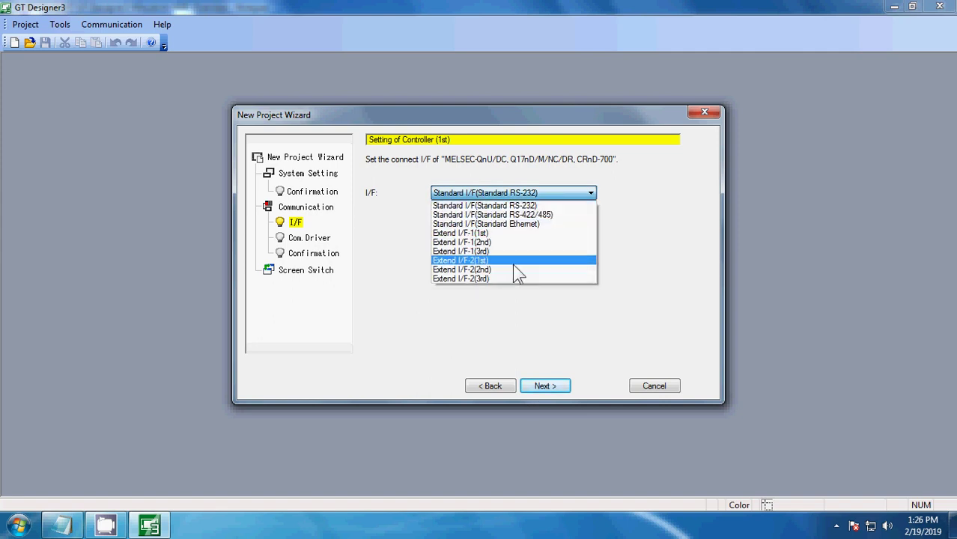
pyautogui.click(522, 206)
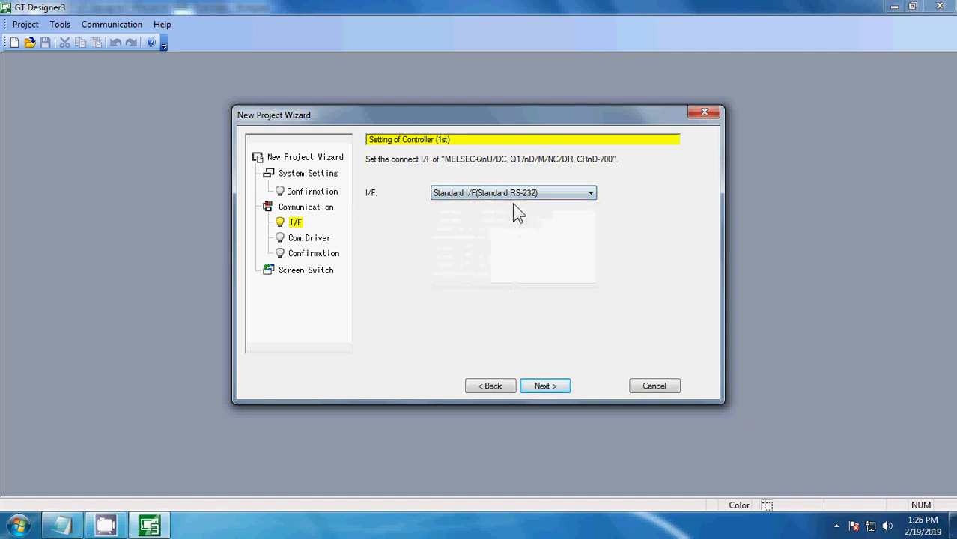
pyautogui.click(547, 388)
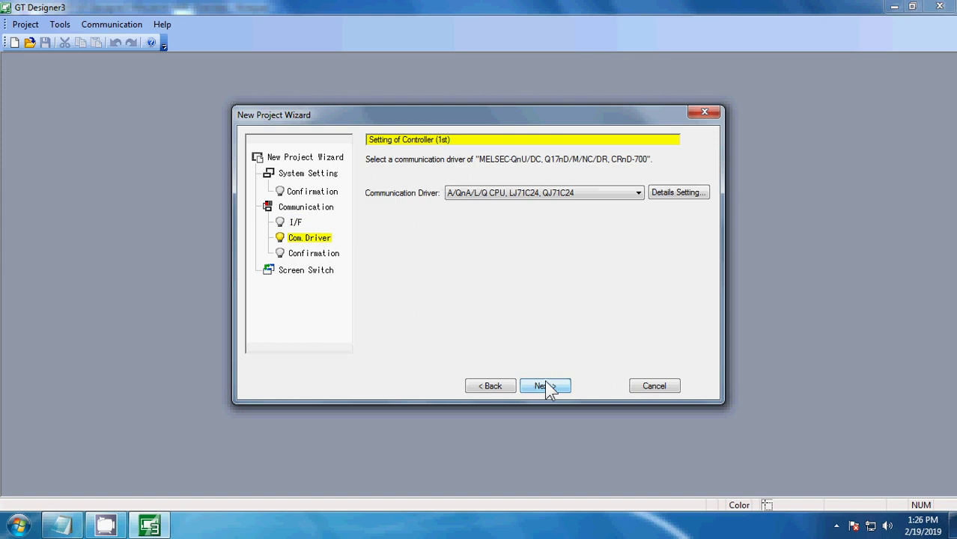
# - Review and accept the detail settings of the A/QnA/L/Q CPU, LJ71C24, QJ71C24 communication driver
pyautogui.click(657, 201)
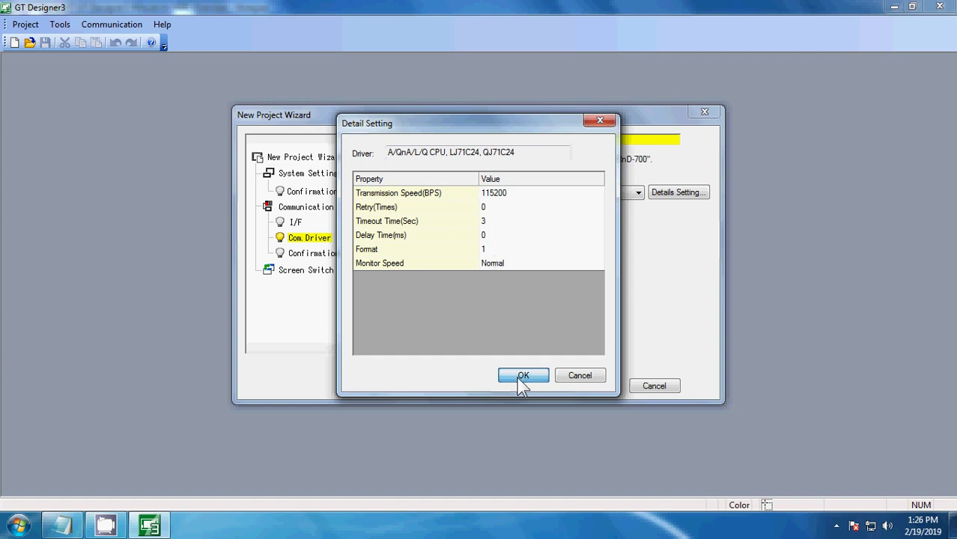
pyautogui.click(522, 378)
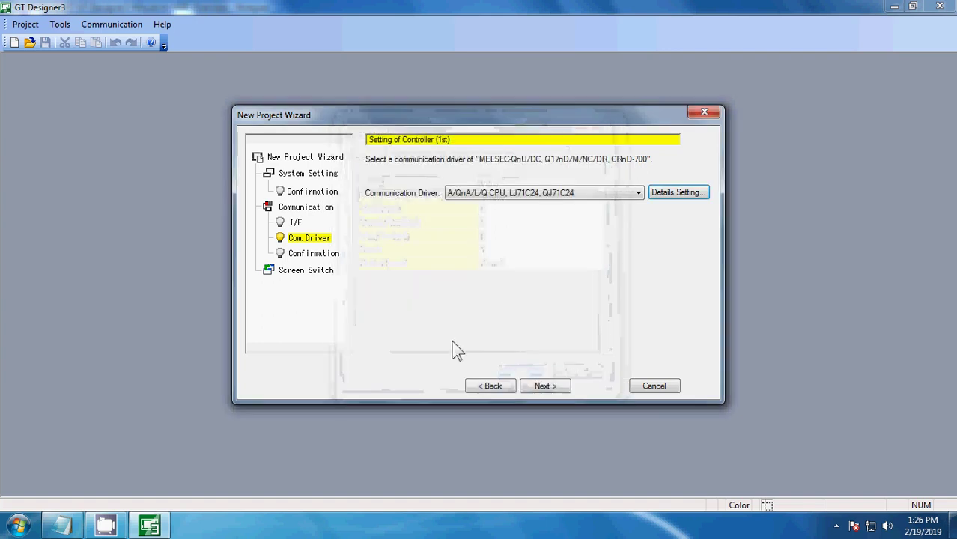
pyautogui.click(545, 385)
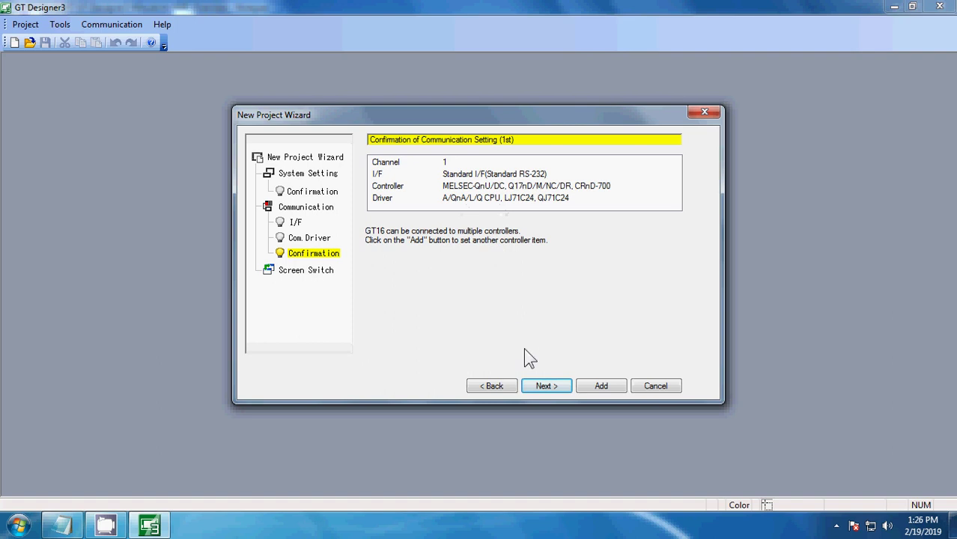
# - Accept the communication settings and default screen switching devices, and finish creating the project
pyautogui.click(546, 387)
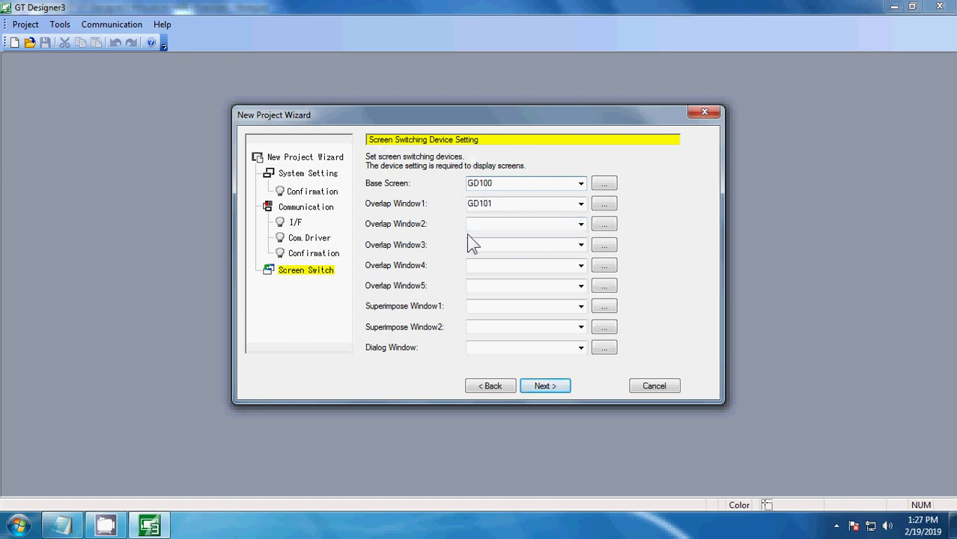
pyautogui.click(544, 387)
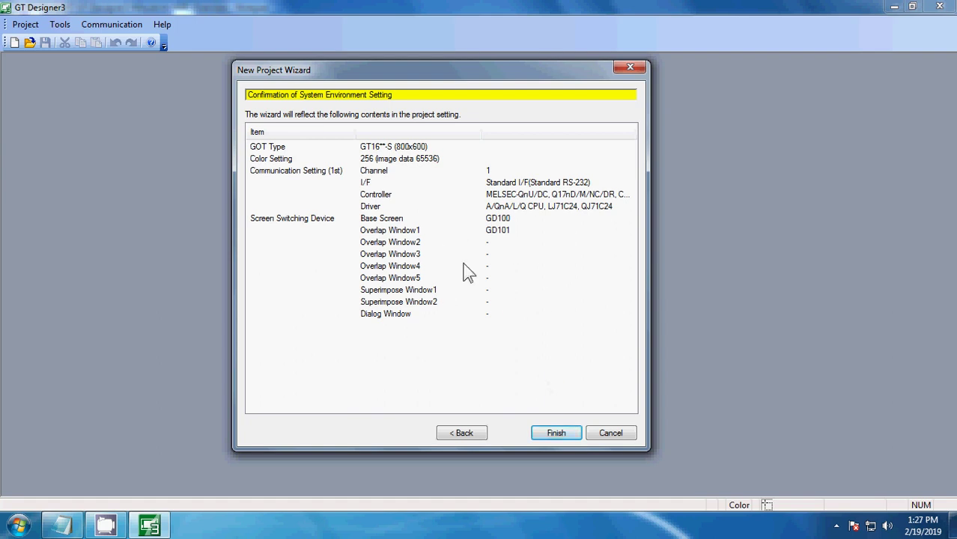
pyautogui.click(551, 434)
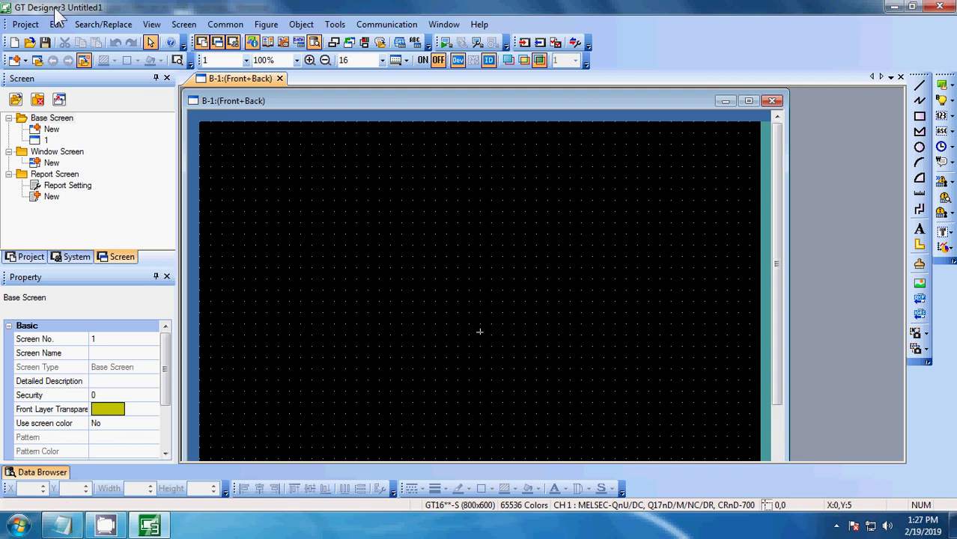
pyautogui.click(25, 25)
pyautogui.moveTo(56, 27)
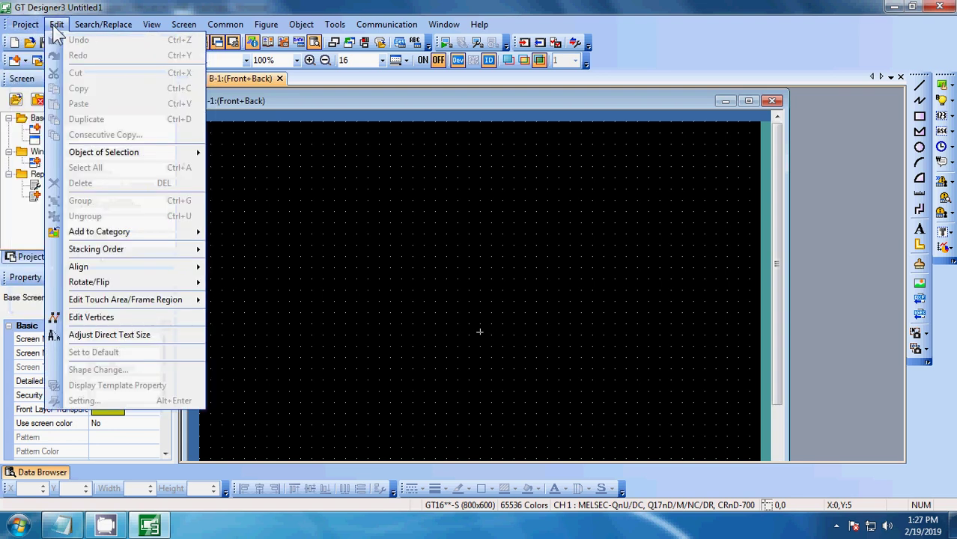
pyautogui.moveTo(136, 30)
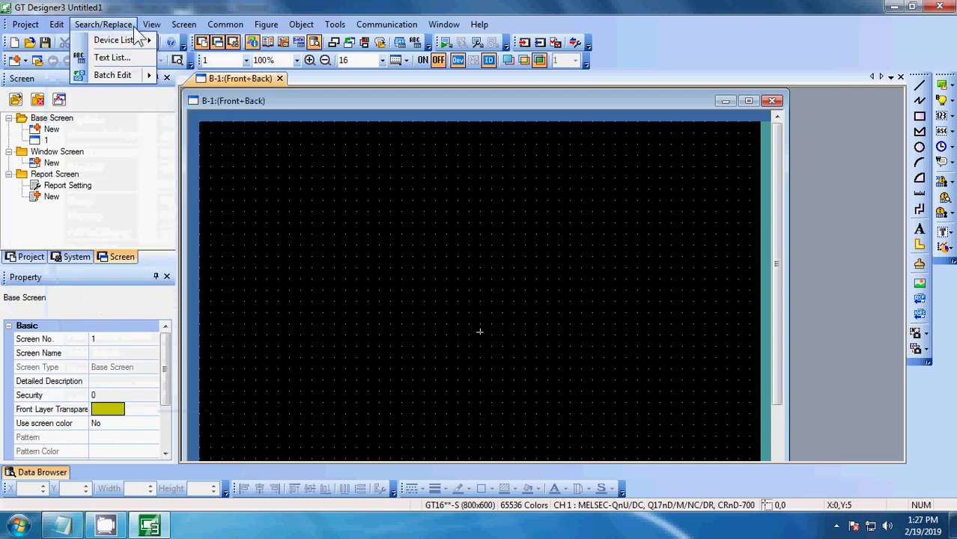
pyautogui.moveTo(268, 32)
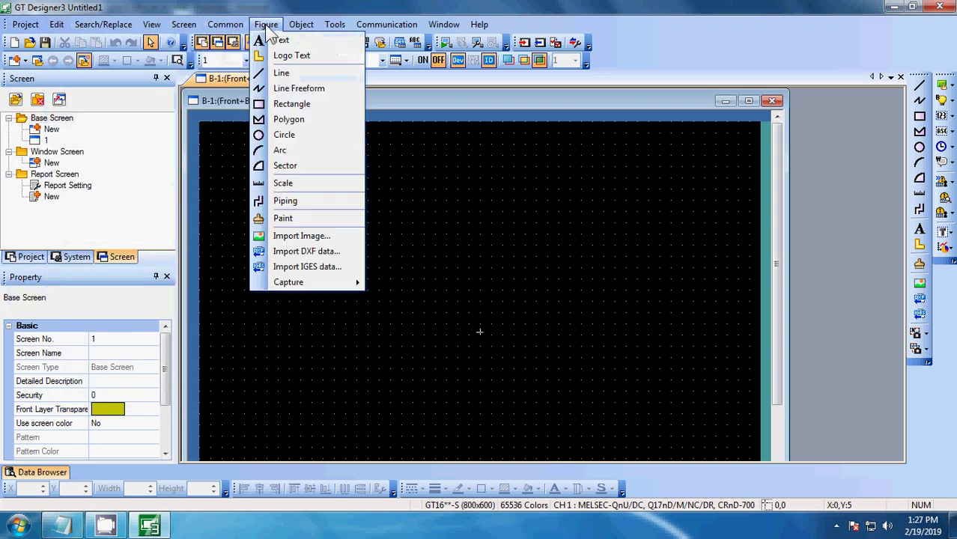
pyautogui.moveTo(332, 27)
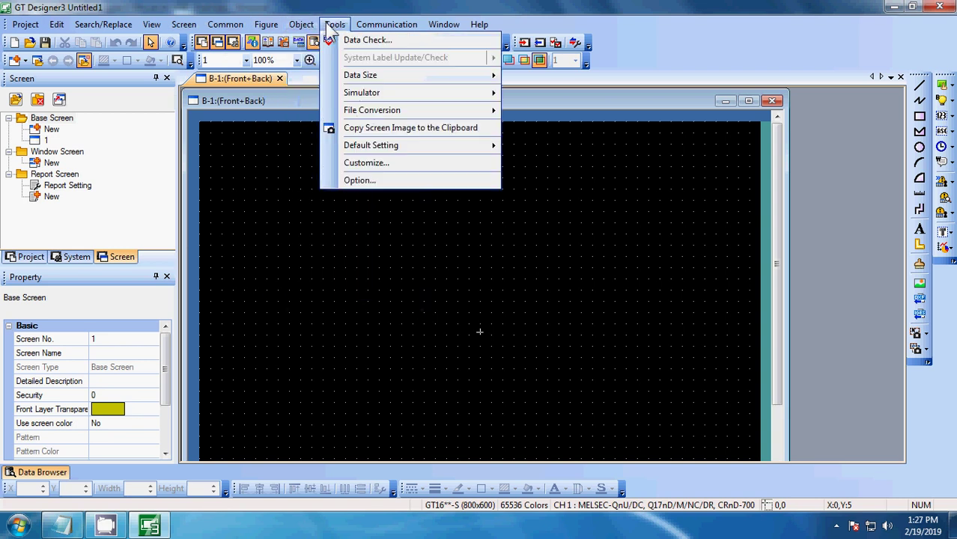
pyautogui.moveTo(376, 32)
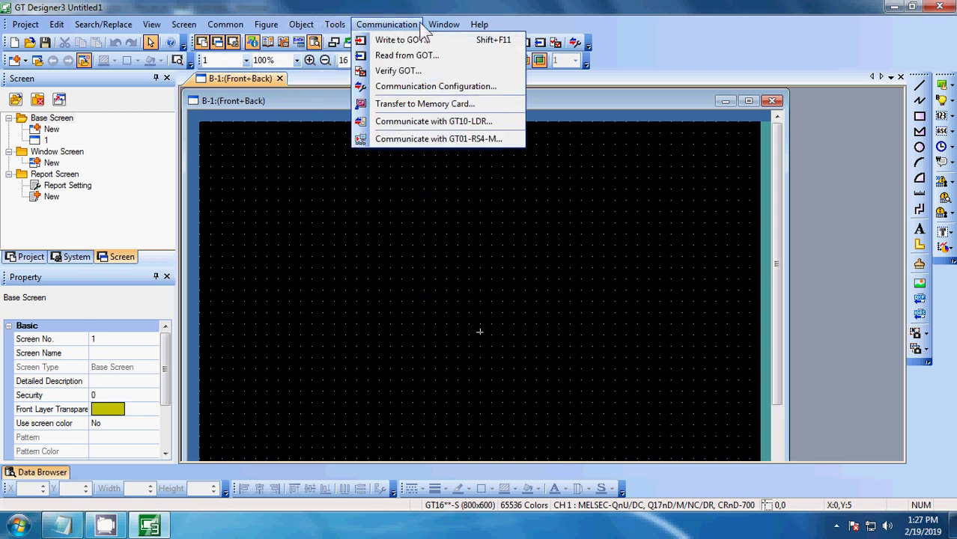
pyautogui.moveTo(473, 30)
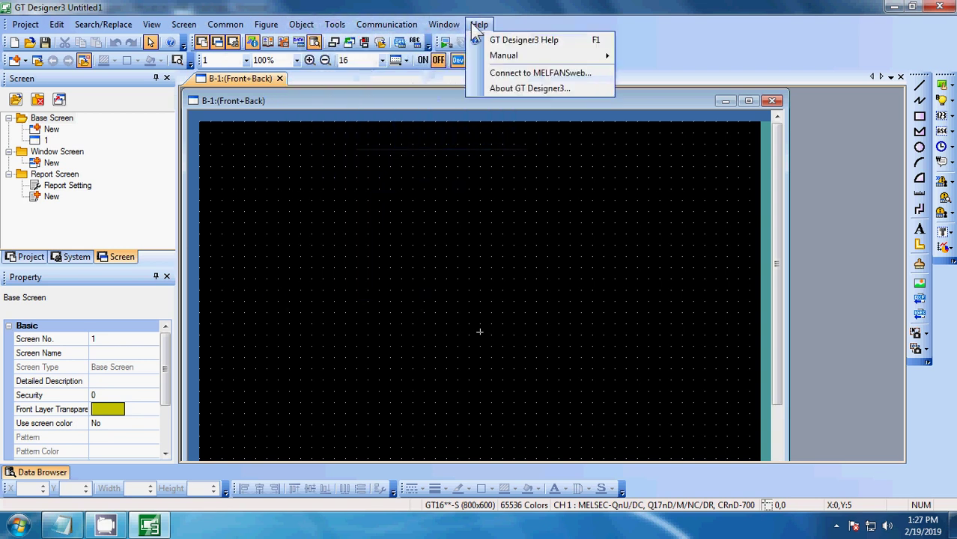
pyautogui.moveTo(25, 24)
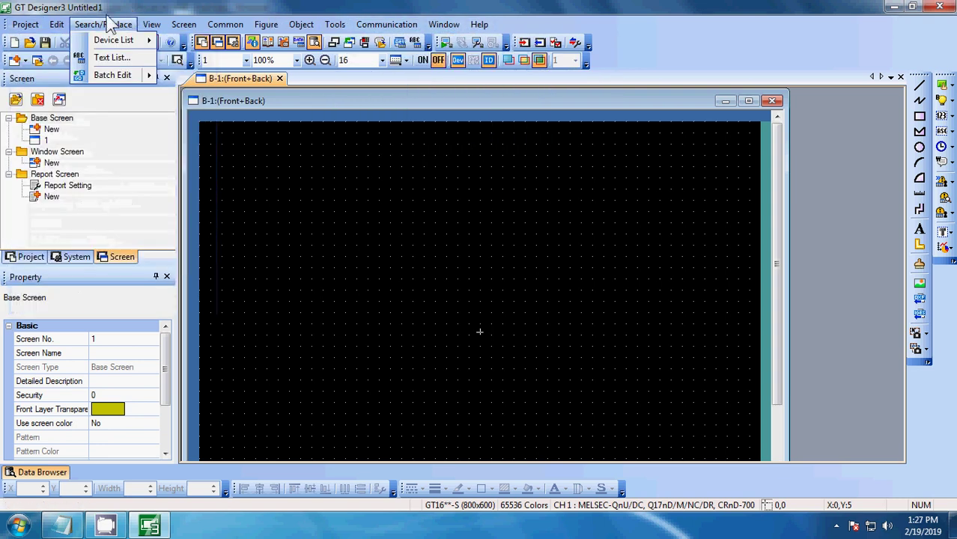
pyautogui.click(26, 24)
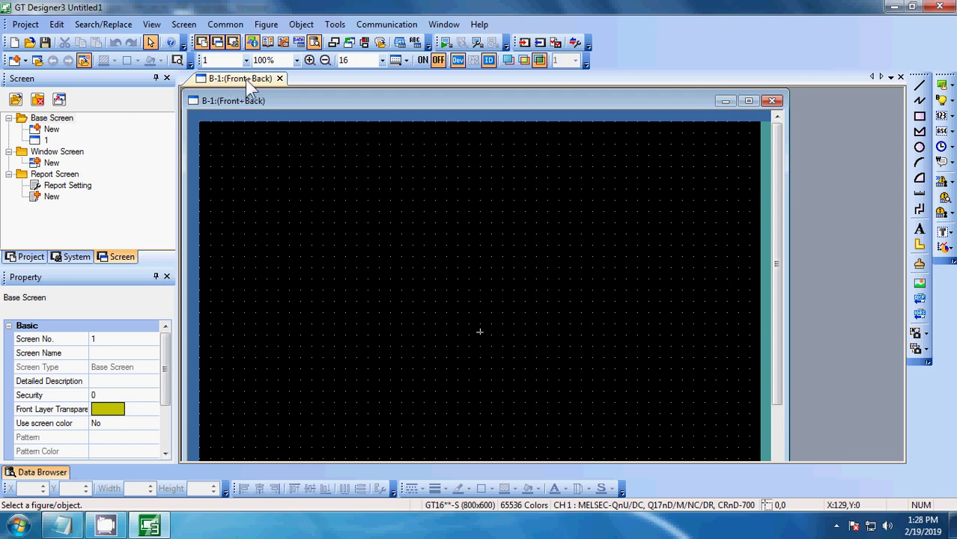
pyautogui.moveTo(381, 226); pyautogui.dragTo(487, 318)
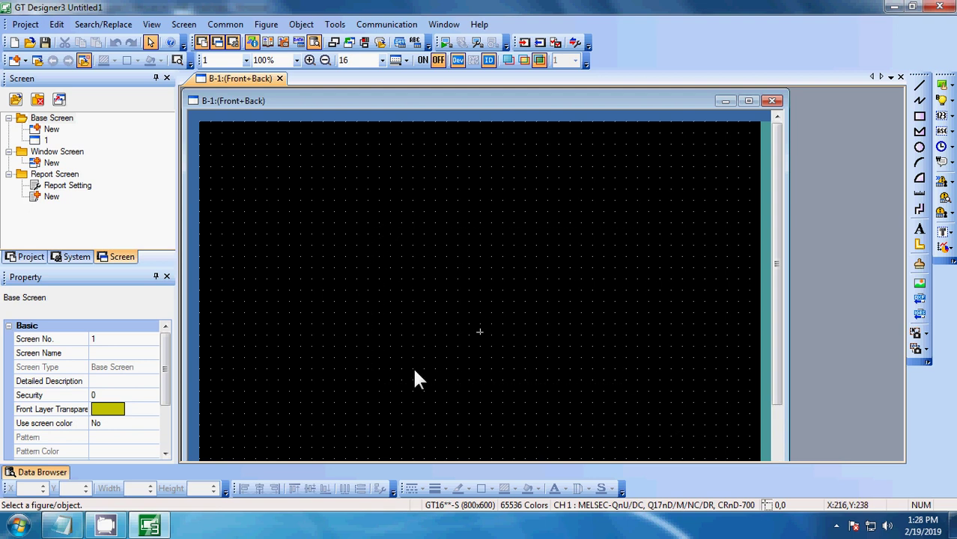
# - Examine the Project, System and Screen trees and the basic properties of base screen 1
pyautogui.moveTo(290, 191); pyautogui.dragTo(629, 395)
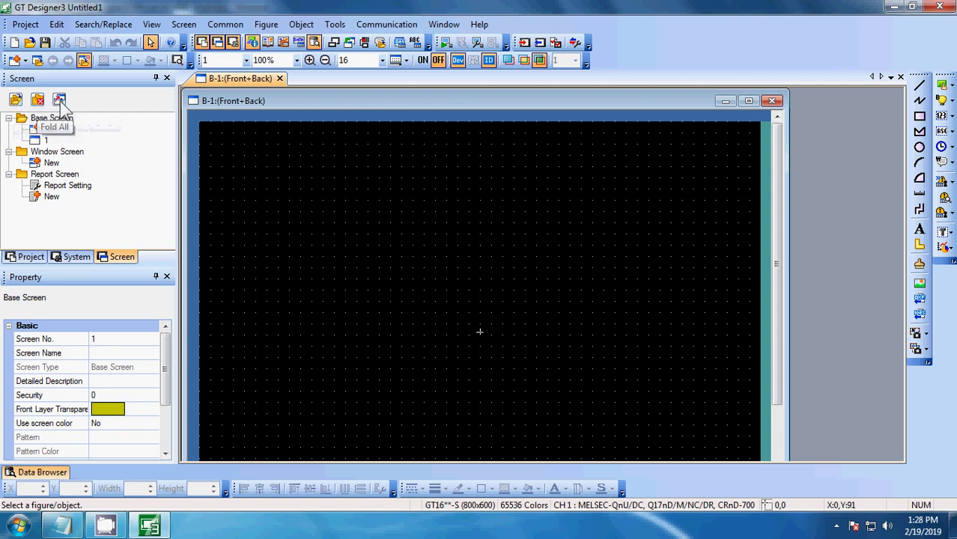
pyautogui.click(27, 256)
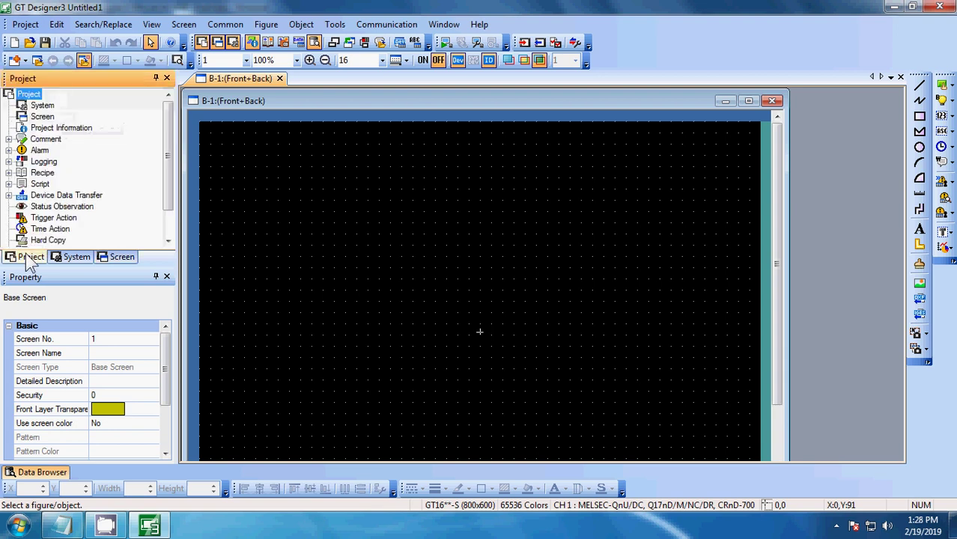
pyautogui.click(73, 260)
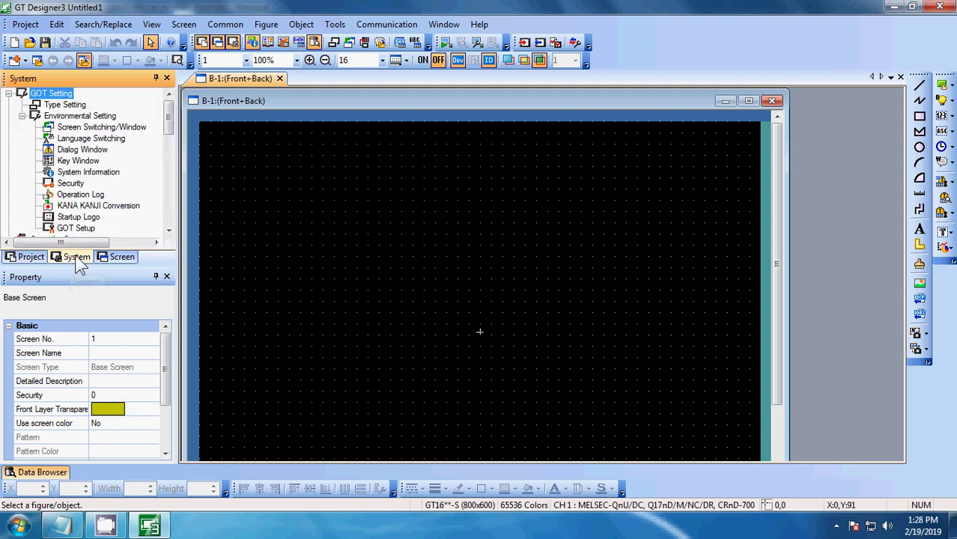
pyautogui.click(122, 259)
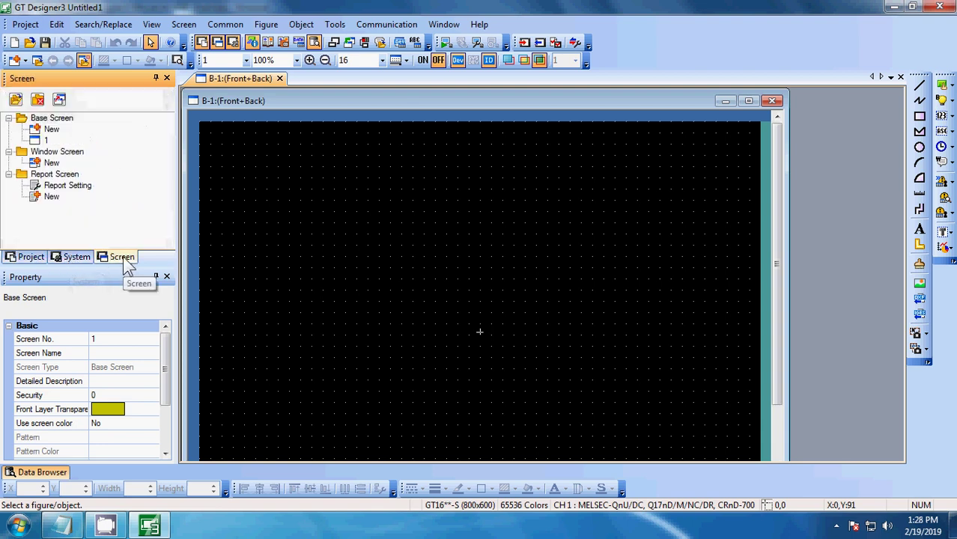
pyautogui.click(12, 258)
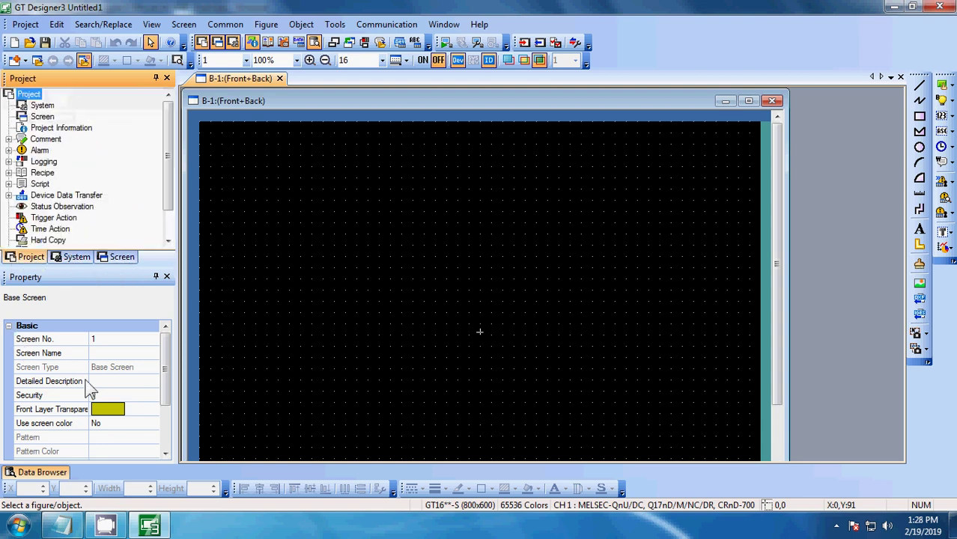
pyautogui.click(76, 410)
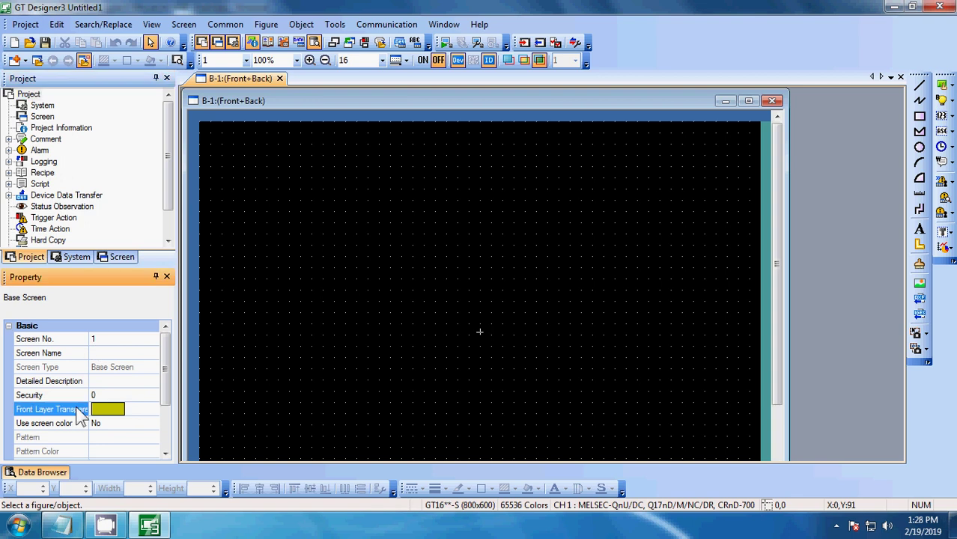
pyautogui.click(122, 342)
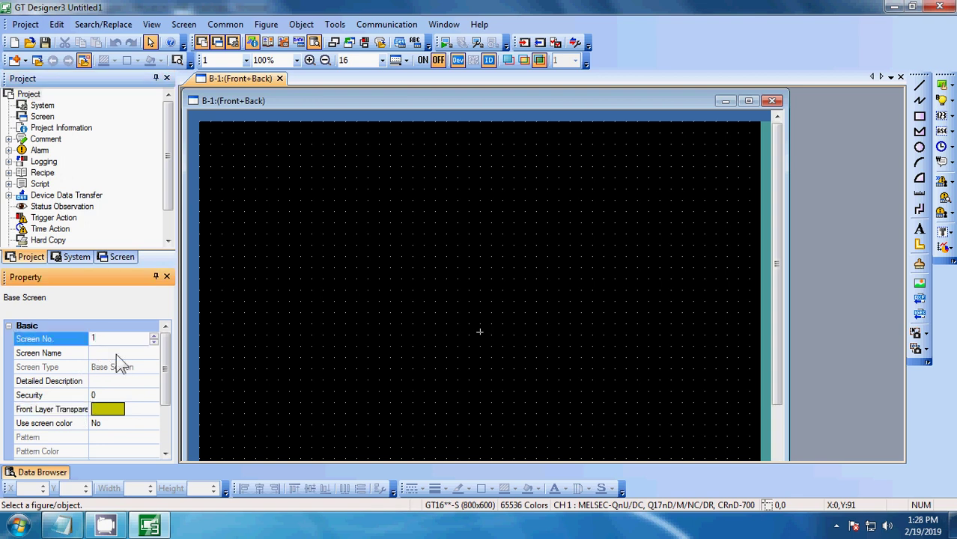
pyautogui.click(98, 372)
pyautogui.click(102, 397)
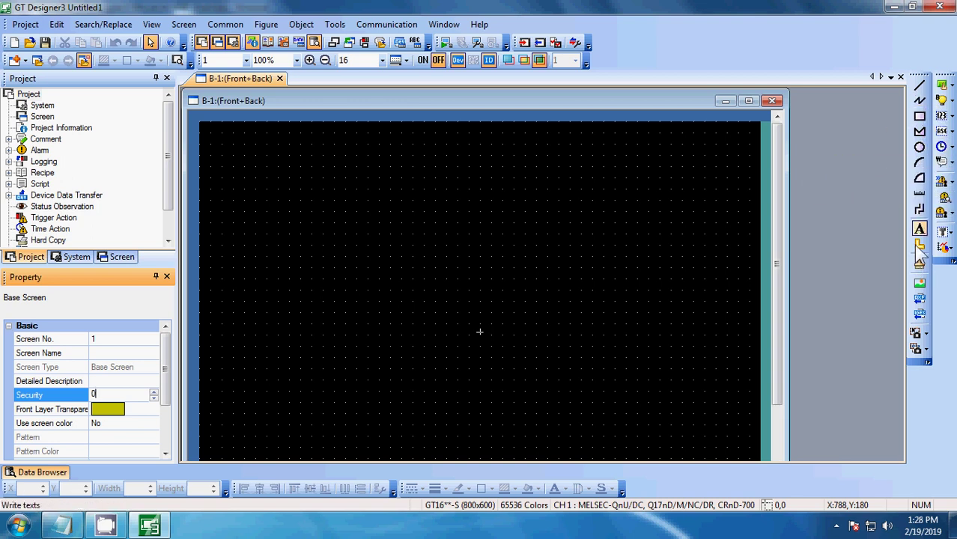
# - Examine the object types available for placing lamps, numerical displays and inputs, and ASCII displays and inputs
pyautogui.click(951, 87)
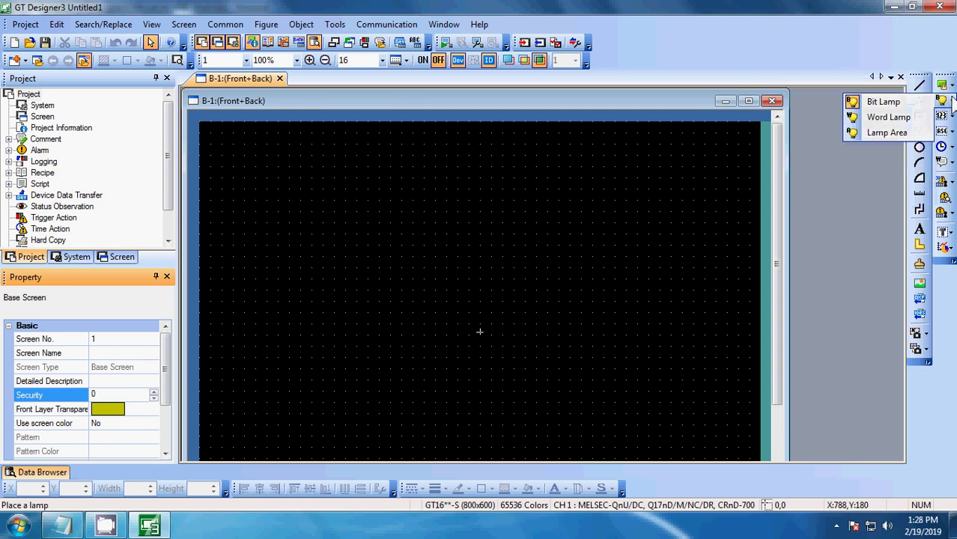
pyautogui.click(952, 116)
pyautogui.click(953, 132)
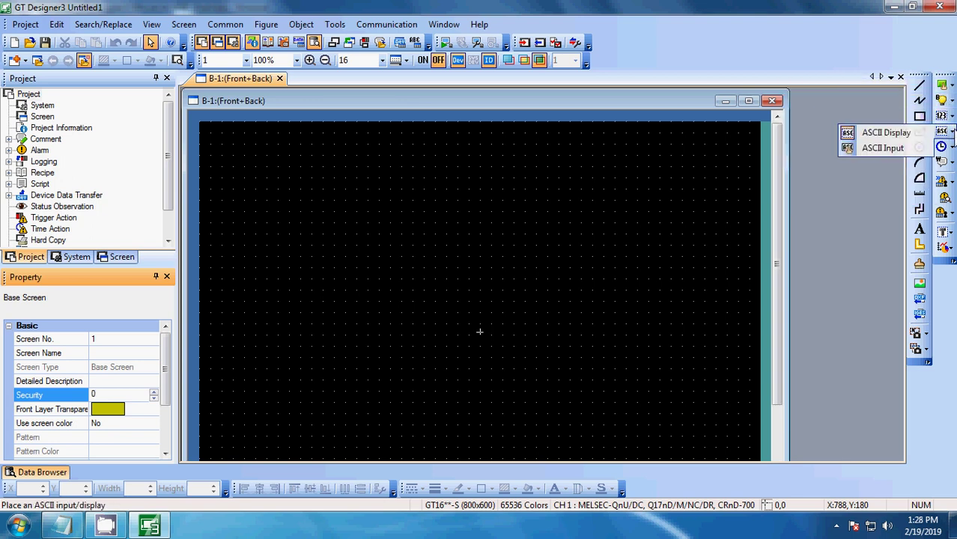
pyautogui.click(952, 147)
pyautogui.click(953, 116)
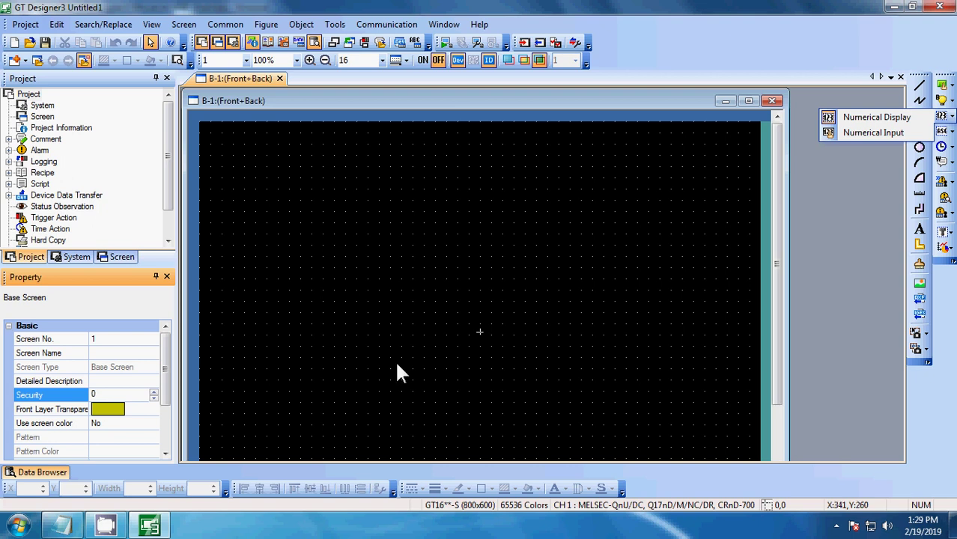
pyautogui.click(581, 504)
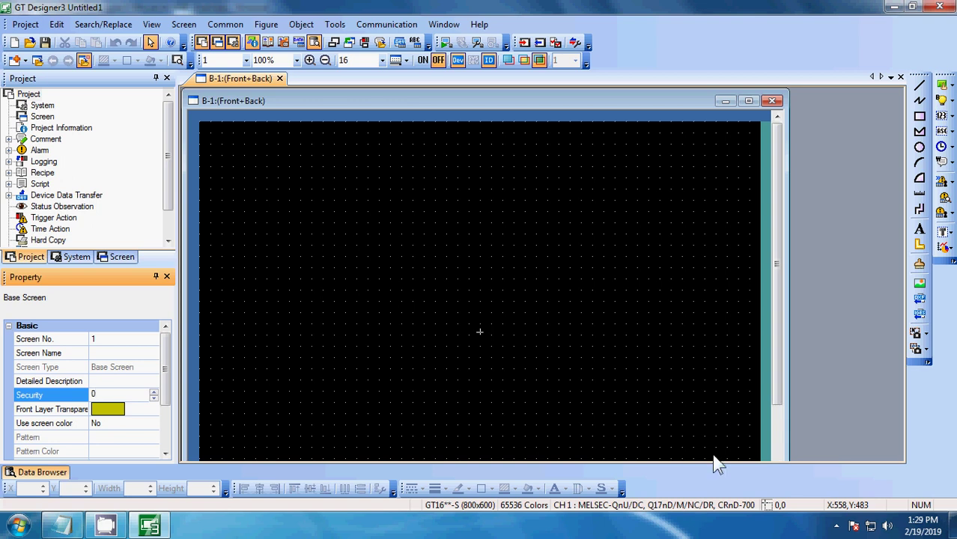
pyautogui.click(397, 260)
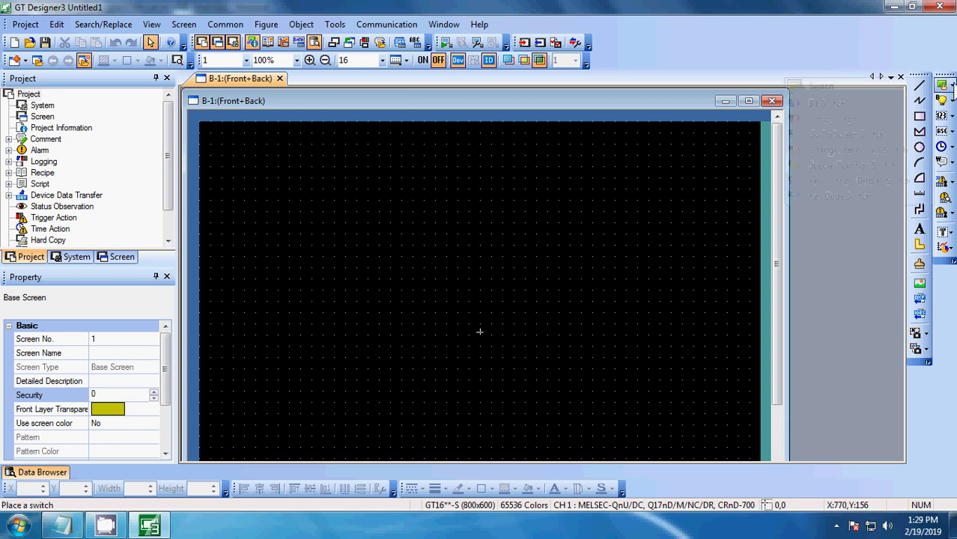
# - Place a bit switch about 102 x 90 in size in the upper-left area of base screen 1
pyautogui.click(951, 85)
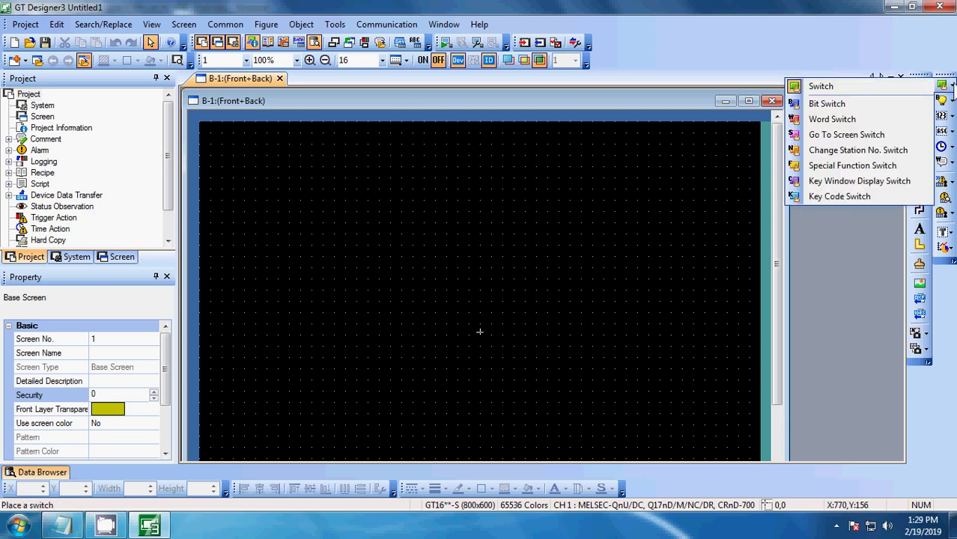
pyautogui.click(854, 105)
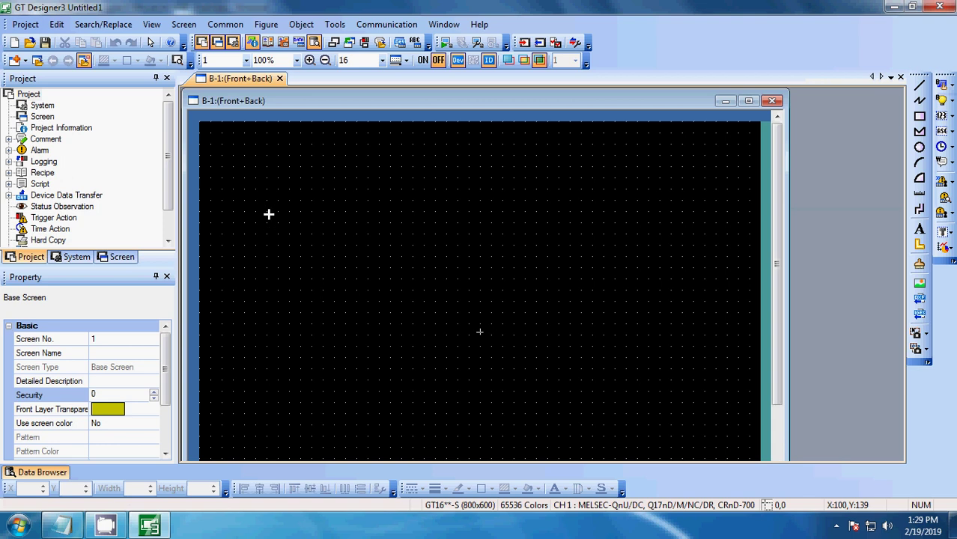
pyautogui.moveTo(265, 199); pyautogui.dragTo(336, 260)
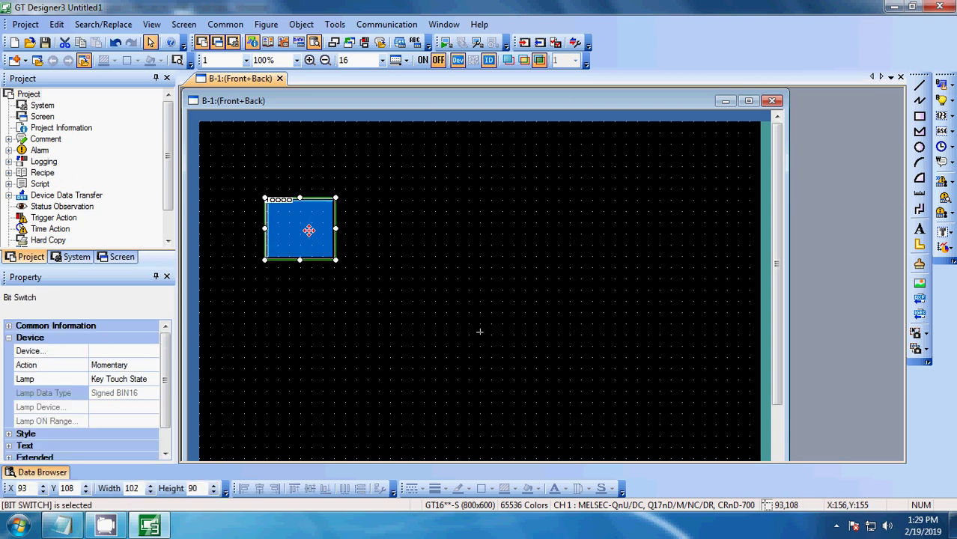
# - Open the bit switch's settings and assign X0000 as its device, with CPU No. 0 and Host network
pyautogui.rightClick(308, 230)
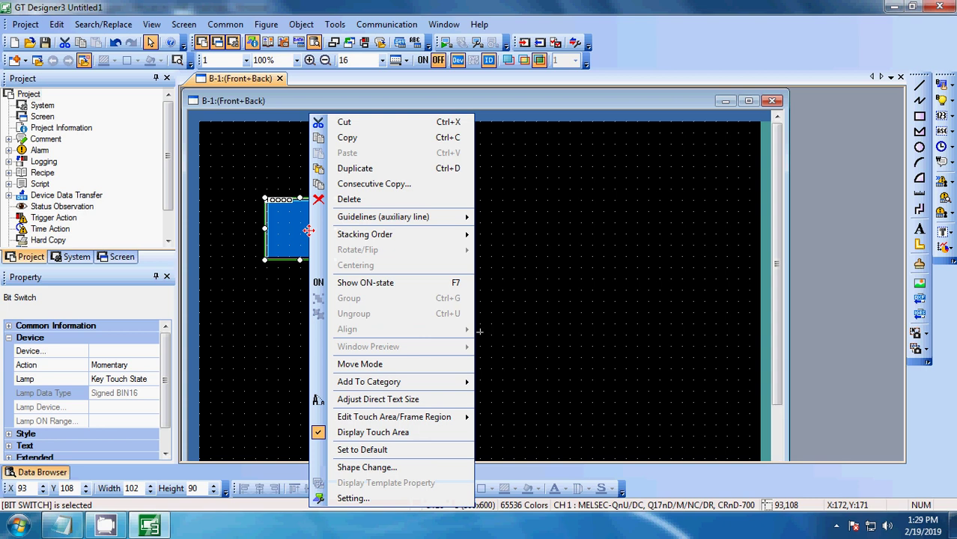
pyautogui.doubleClick(300, 229)
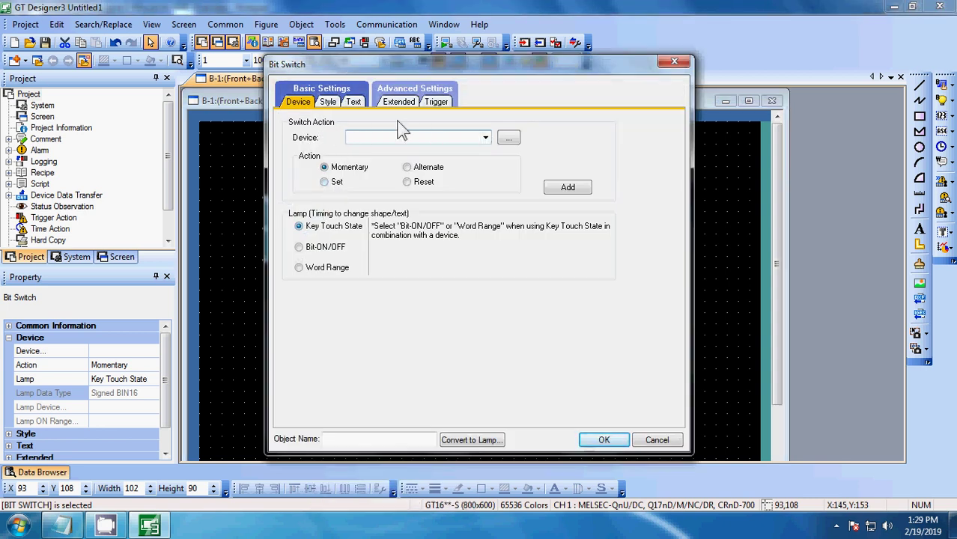
pyautogui.click(509, 138)
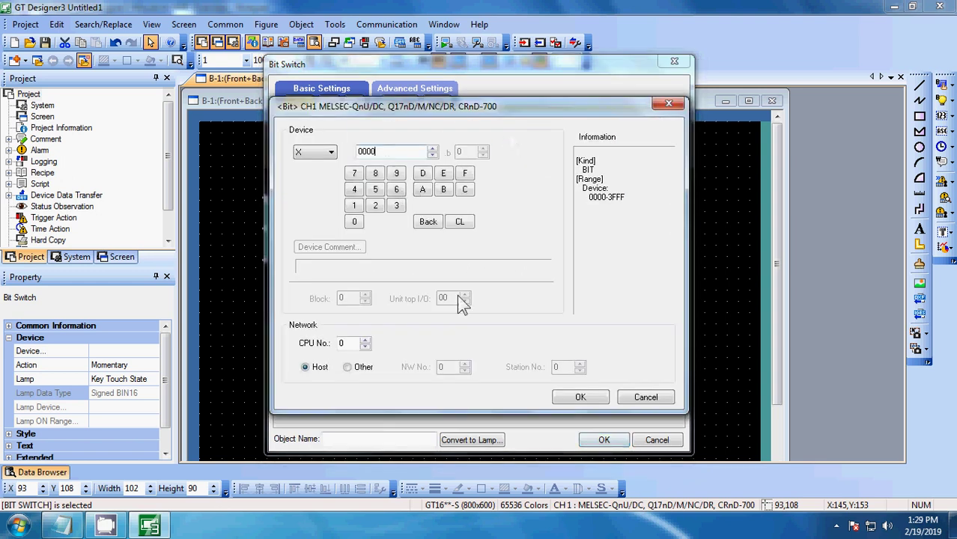
pyautogui.click(578, 399)
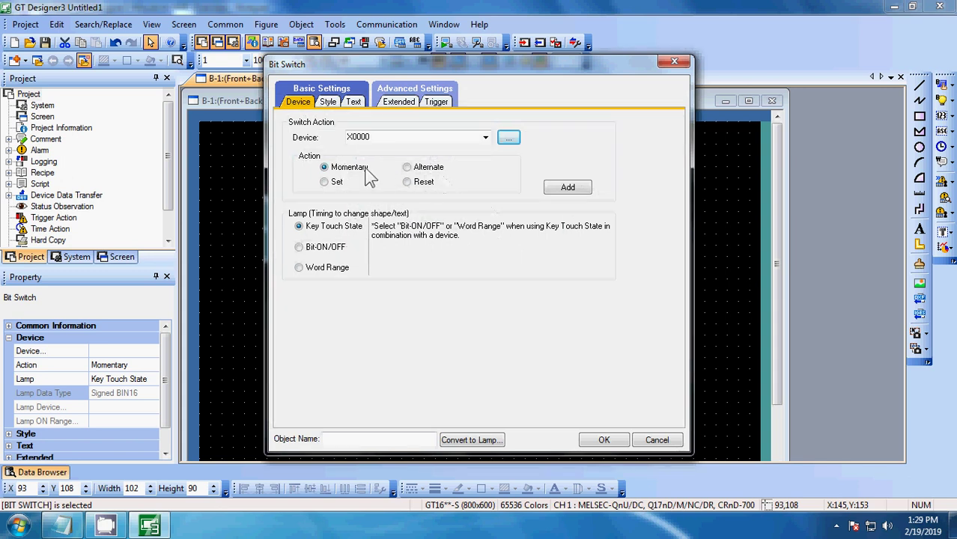
# - Try the Alternate, Set and Reset actions for the bit switch
pyautogui.click(419, 169)
pyautogui.click(336, 184)
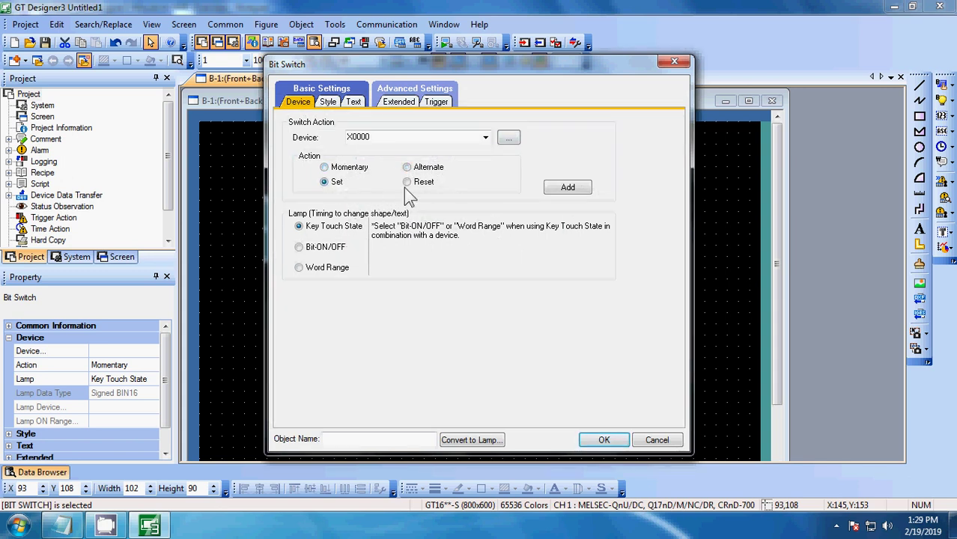
pyautogui.click(405, 184)
# - Compare the Square_3D_Fixed Width_Push figures and set the bit switch's shape to Rect_1 for both OFF and ON
pyautogui.click(330, 101)
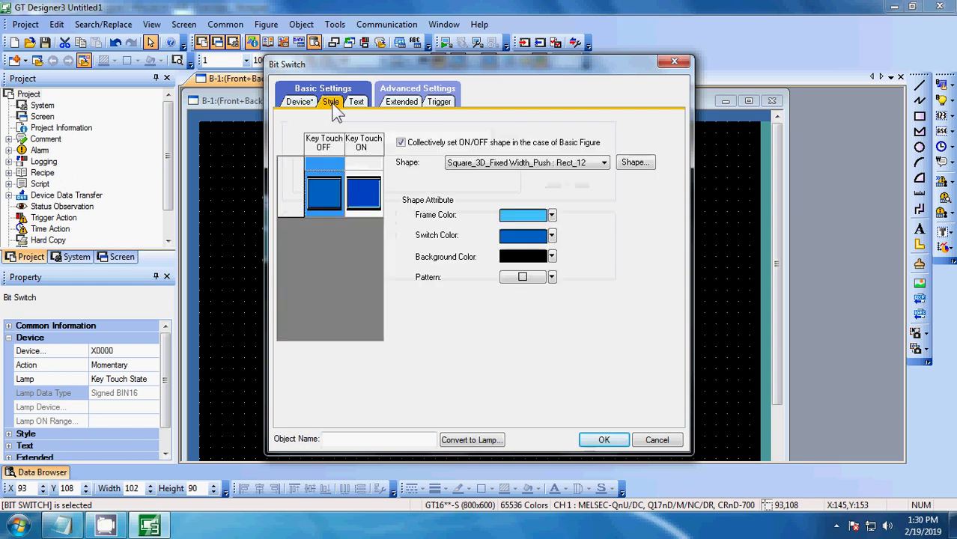
pyautogui.click(635, 162)
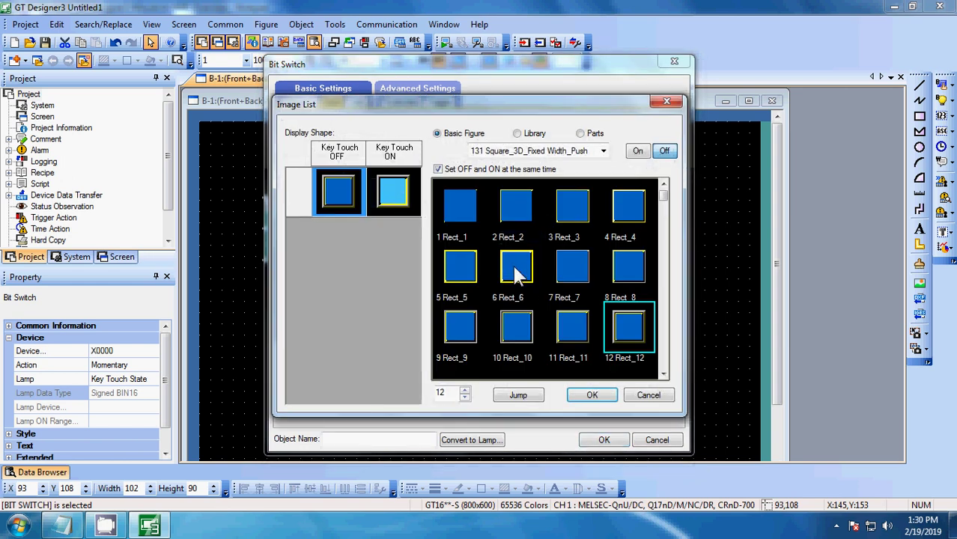
pyautogui.click(464, 213)
pyautogui.click(512, 208)
pyautogui.click(565, 221)
pyautogui.click(522, 263)
pyautogui.click(453, 265)
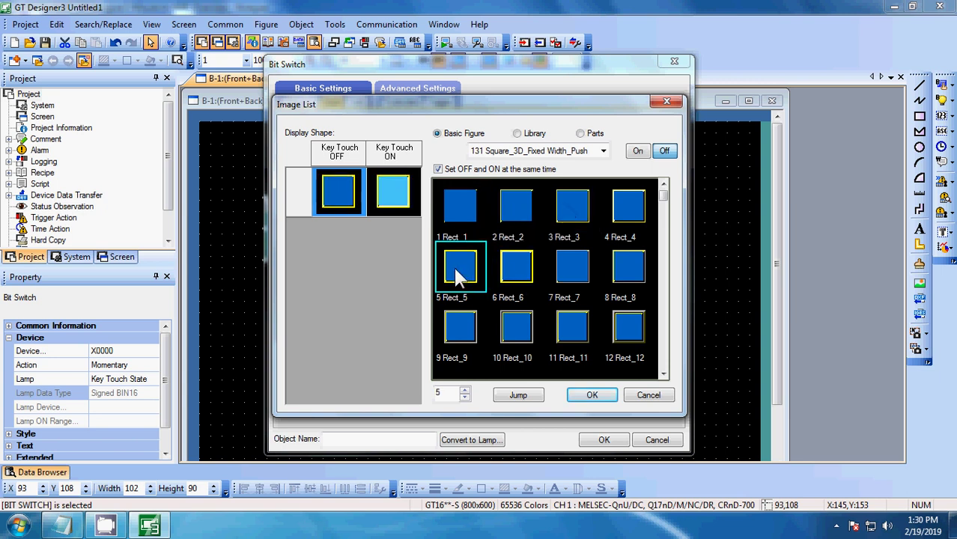
pyautogui.click(468, 319)
pyautogui.click(461, 206)
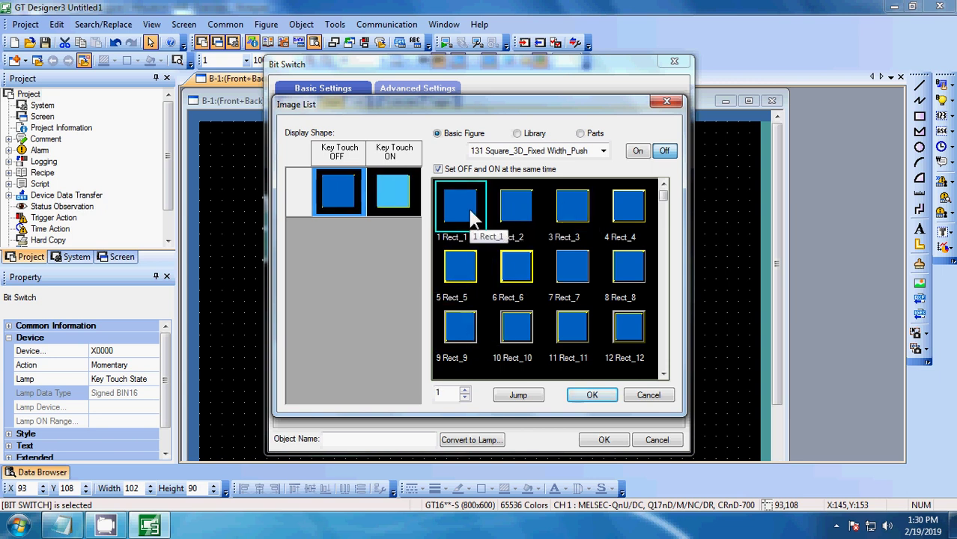
pyautogui.click(587, 401)
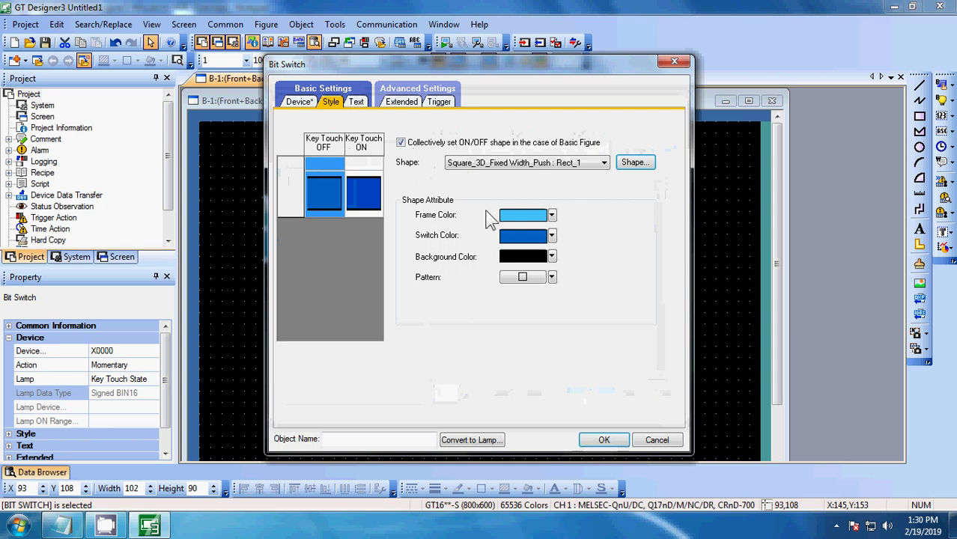
# - Label the bit switch with the text ON
pyautogui.click(357, 102)
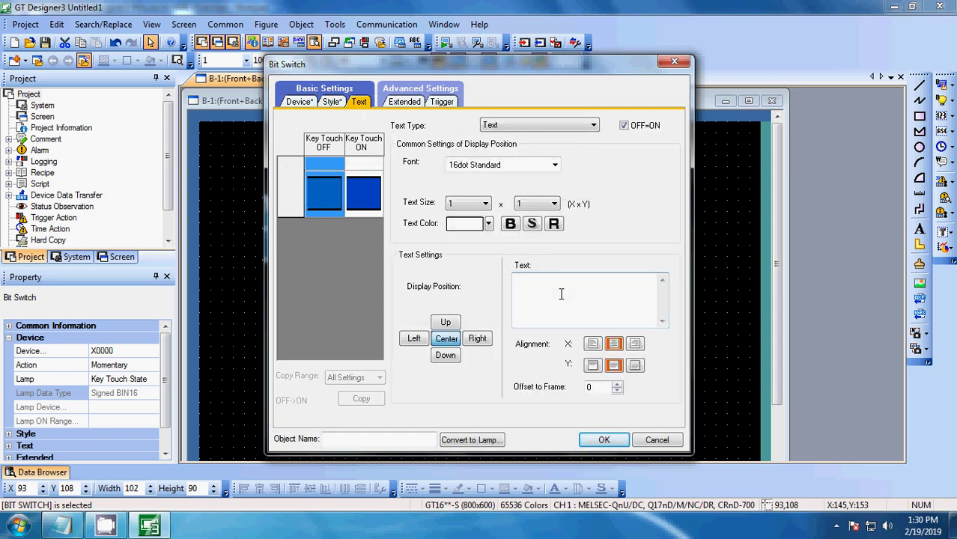
pyautogui.click(560, 293)
pyautogui.write('ON')
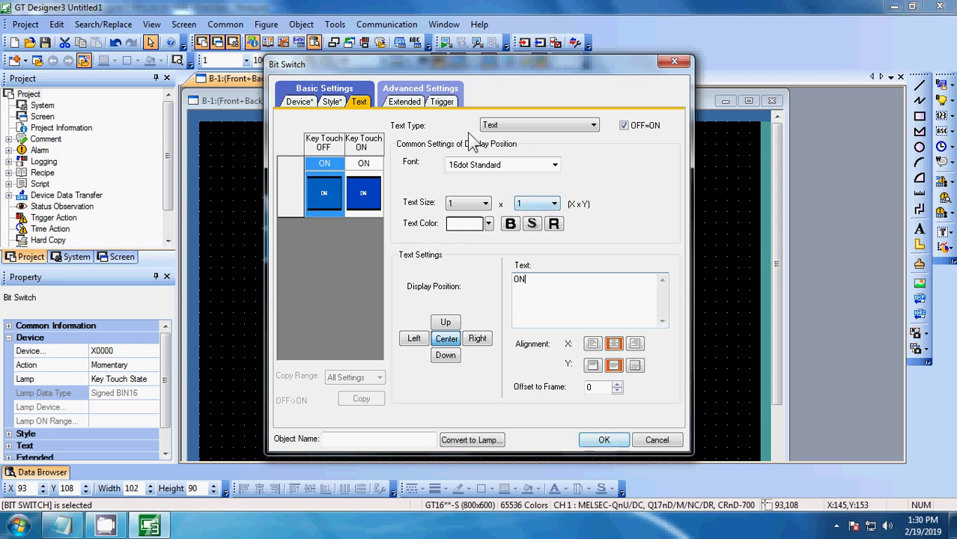
# - Review the extended settings, keep Delay at None and the trigger type at Ordinary, and accept the bit switch settings
pyautogui.click(408, 102)
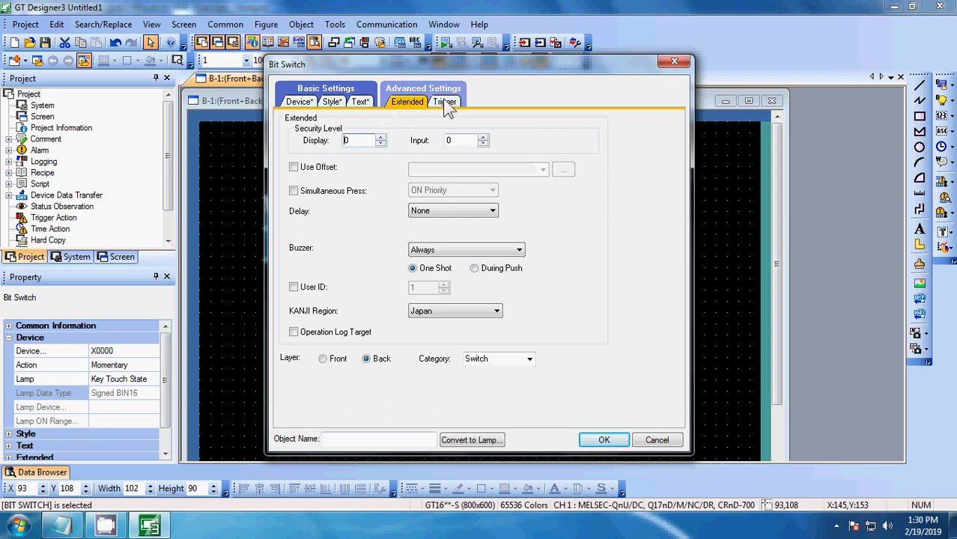
pyautogui.click(446, 212)
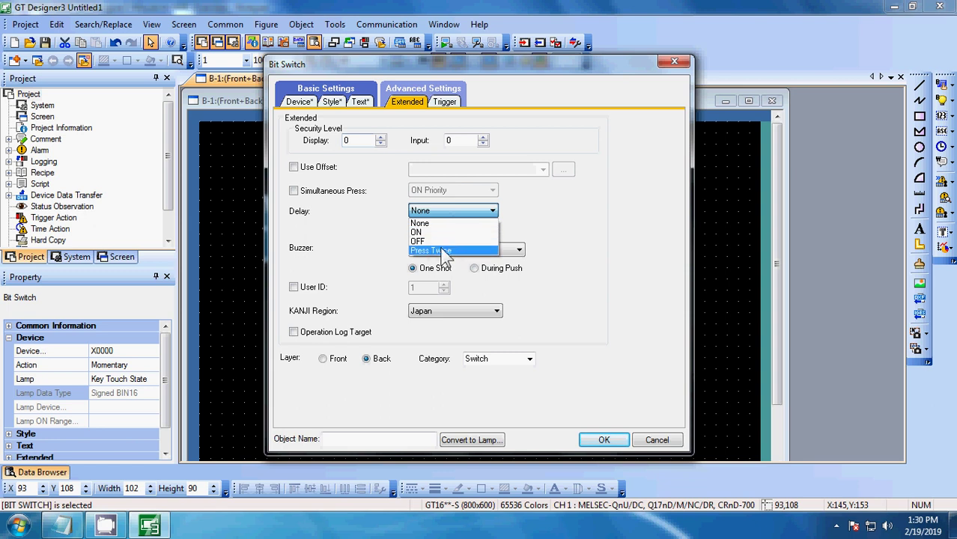
pyautogui.click(449, 211)
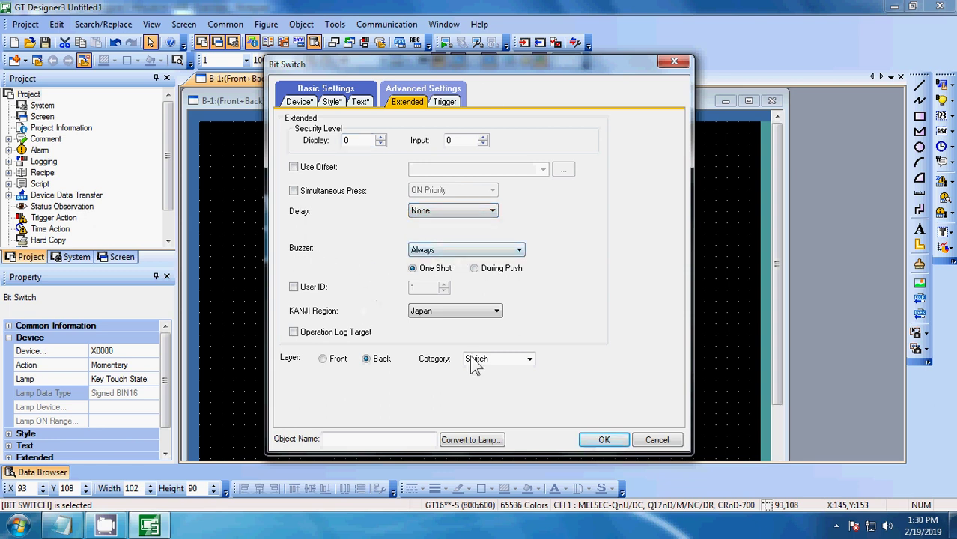
pyautogui.click(445, 102)
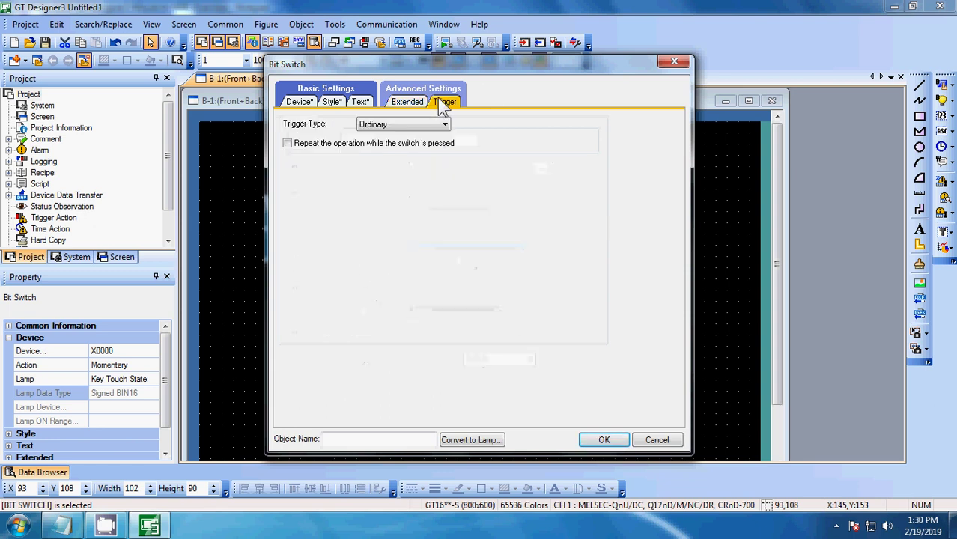
pyautogui.click(403, 125)
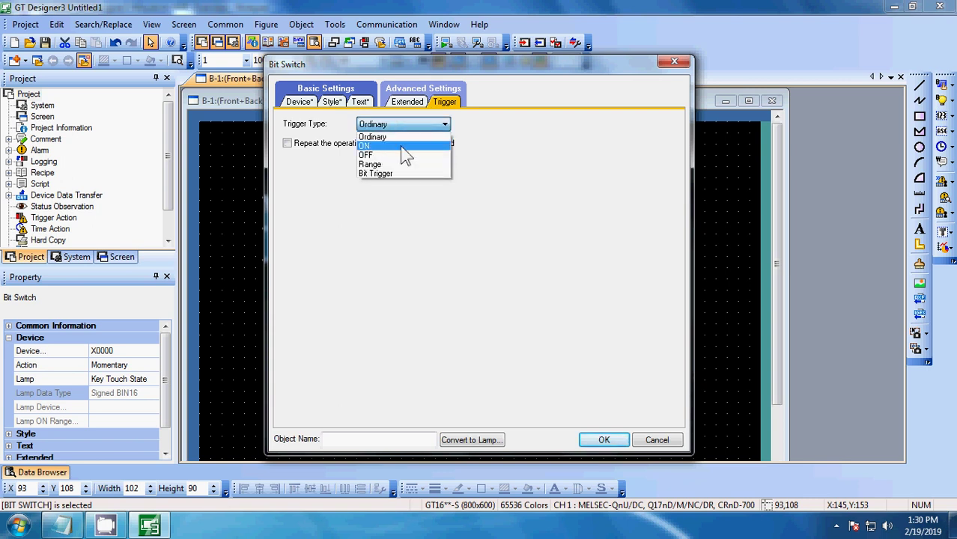
pyautogui.click(405, 137)
pyautogui.click(604, 440)
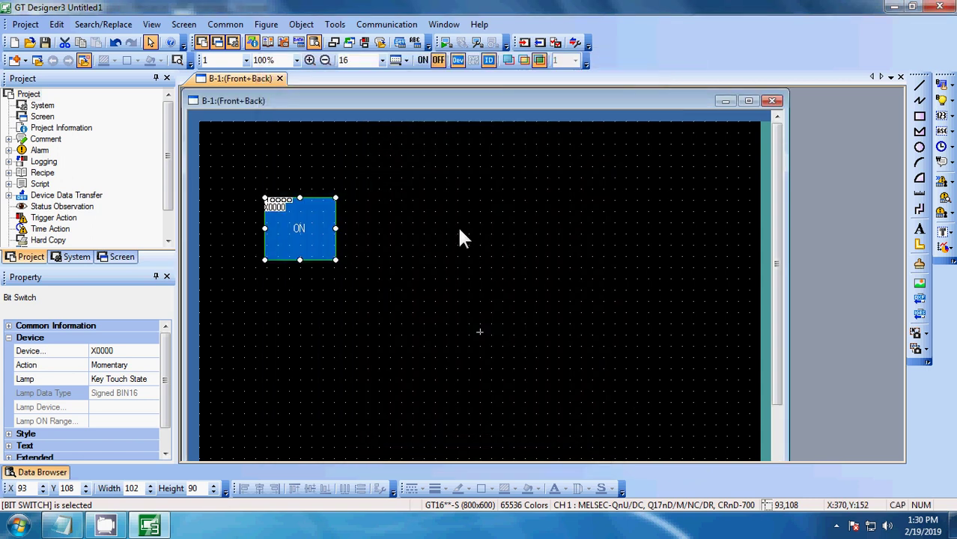
pyautogui.click(460, 232)
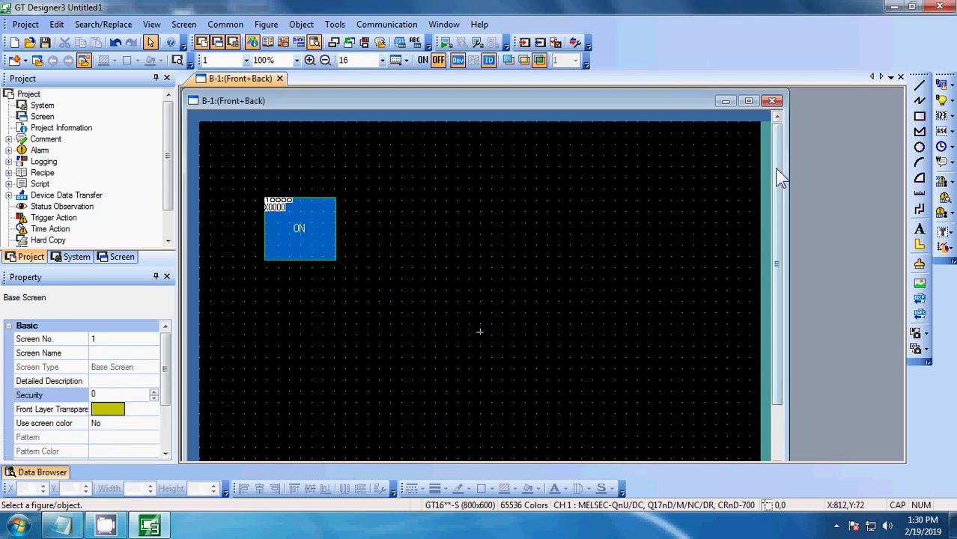
# - Place a bit lamp about 113 wide and 97 high beside the ON switch on base screen 1
pyautogui.click(949, 103)
pyautogui.click(885, 102)
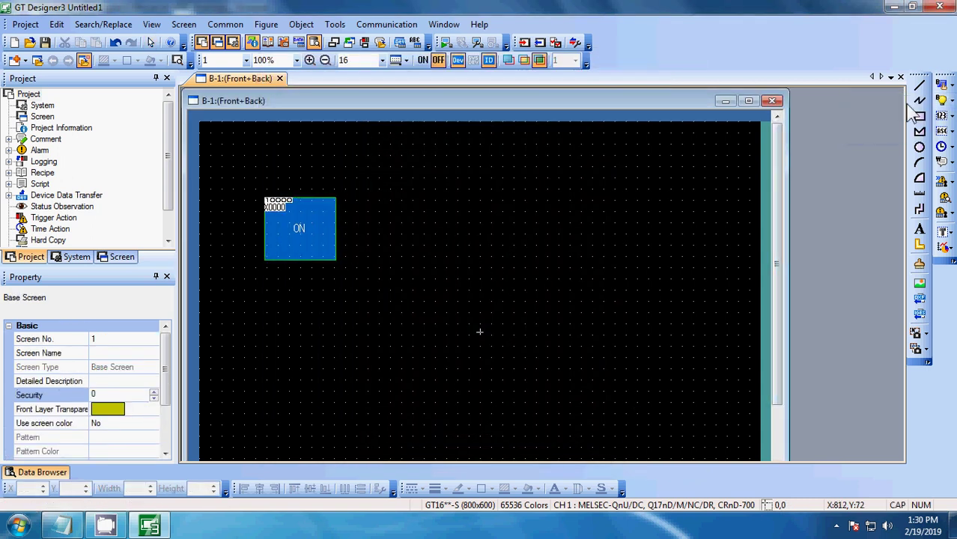
pyautogui.moveTo(396, 200); pyautogui.dragTo(452, 229)
pyautogui.moveTo(424, 262); pyautogui.dragTo(424, 266)
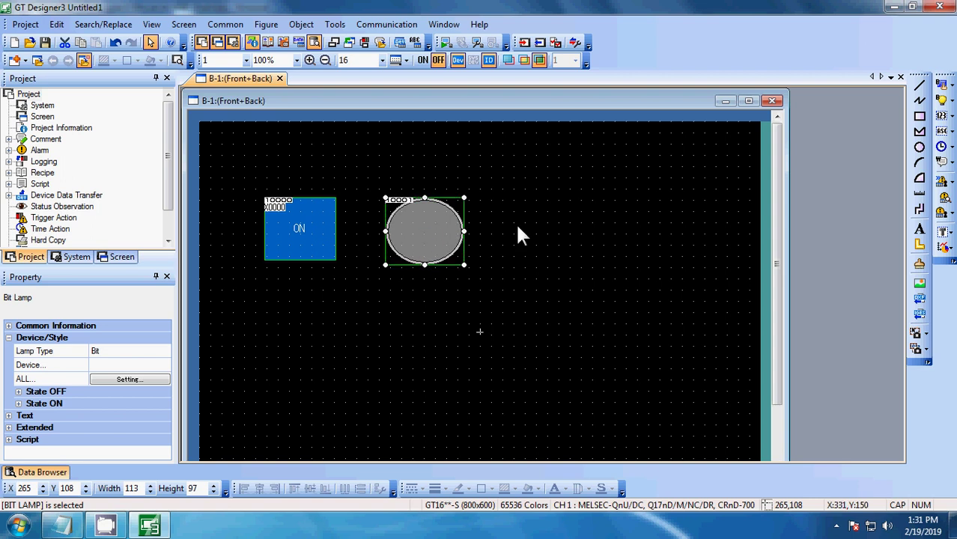
# - Set the bit lamp's shape to Circle_1 from Circle_Fixed Width and assign it the device X0000
pyautogui.doubleClick(430, 226)
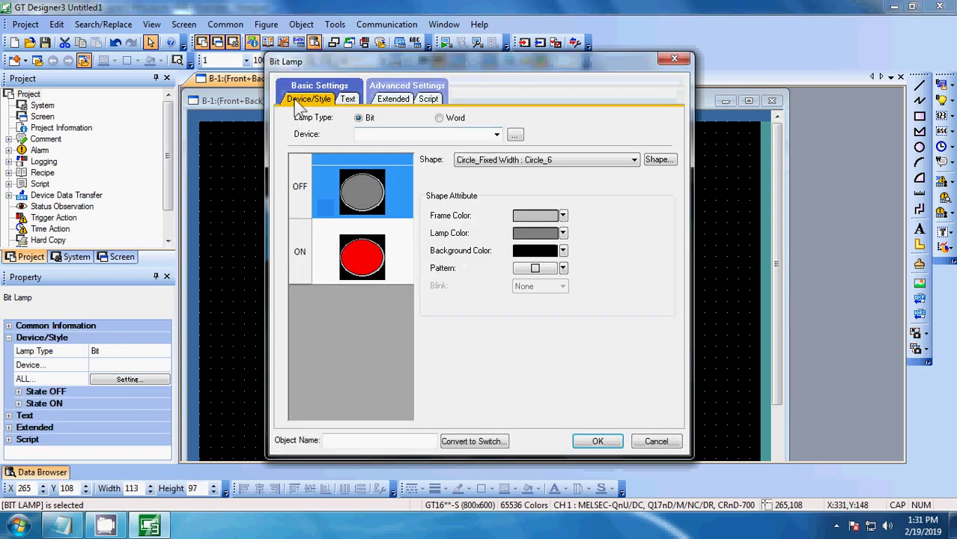
pyautogui.click(658, 159)
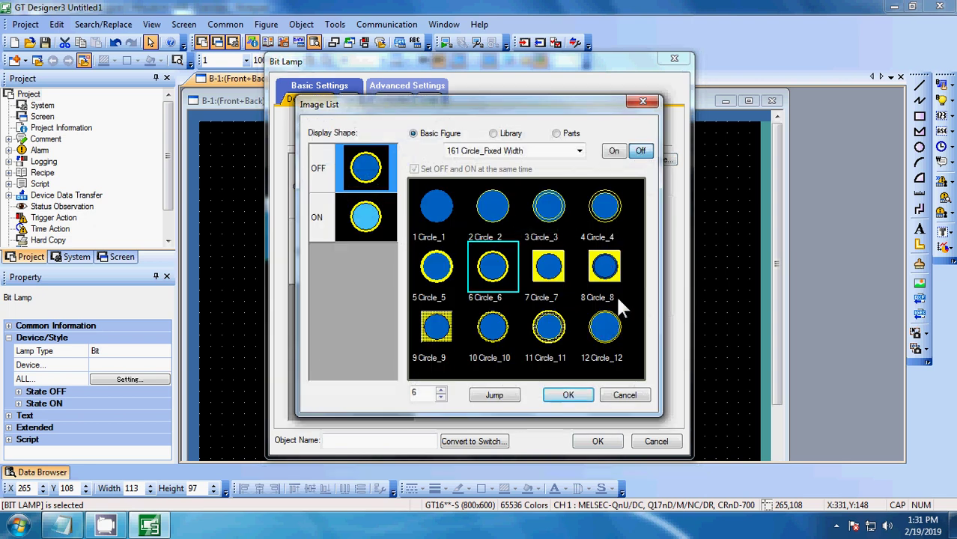
pyautogui.click(440, 208)
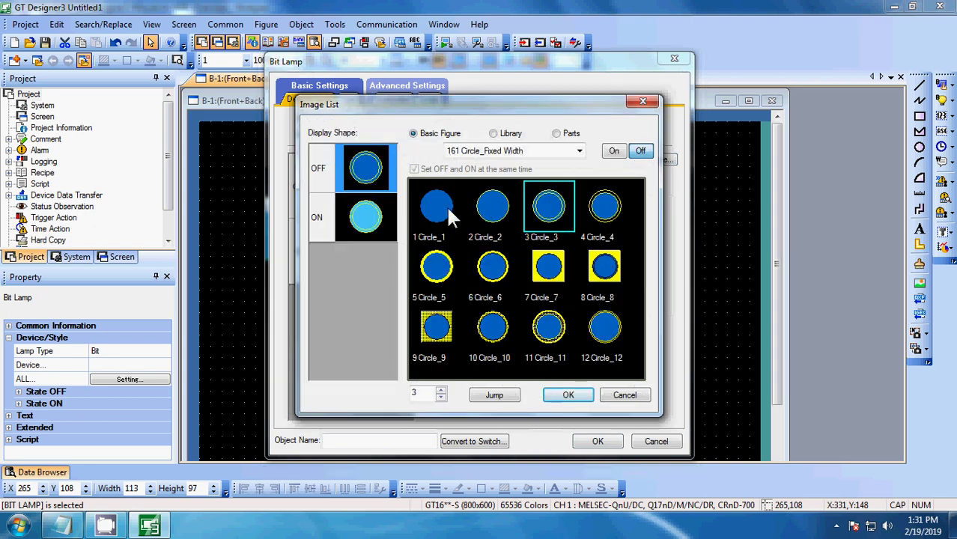
pyautogui.click(574, 396)
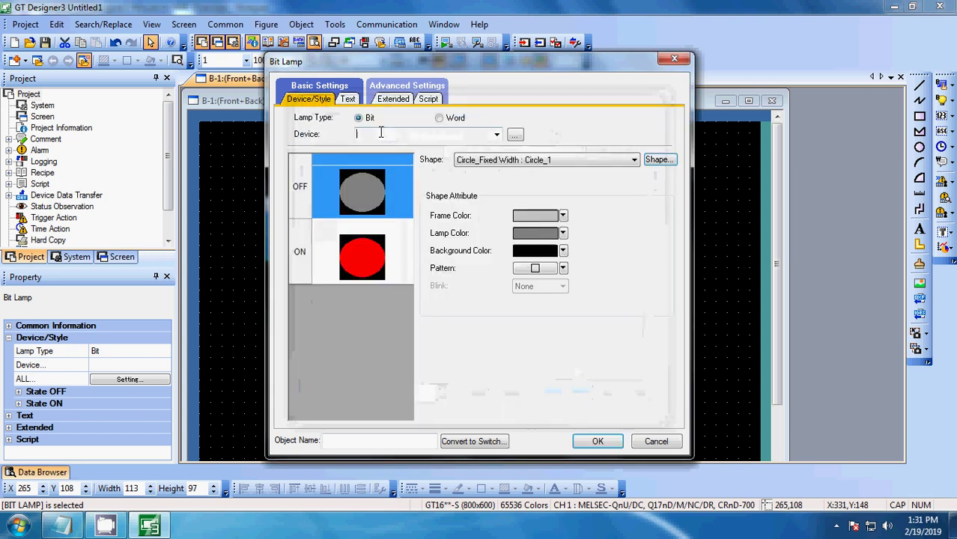
pyautogui.click(515, 136)
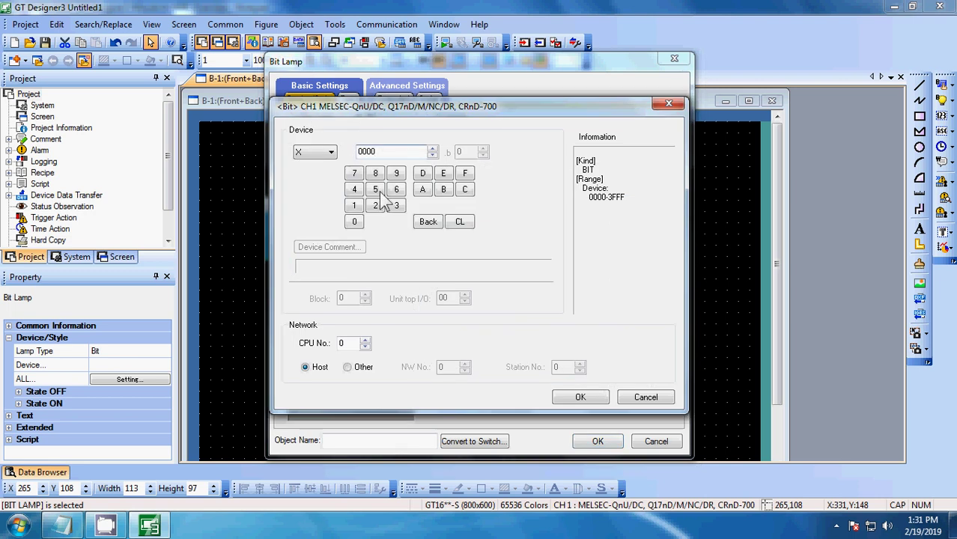
pyautogui.click(578, 398)
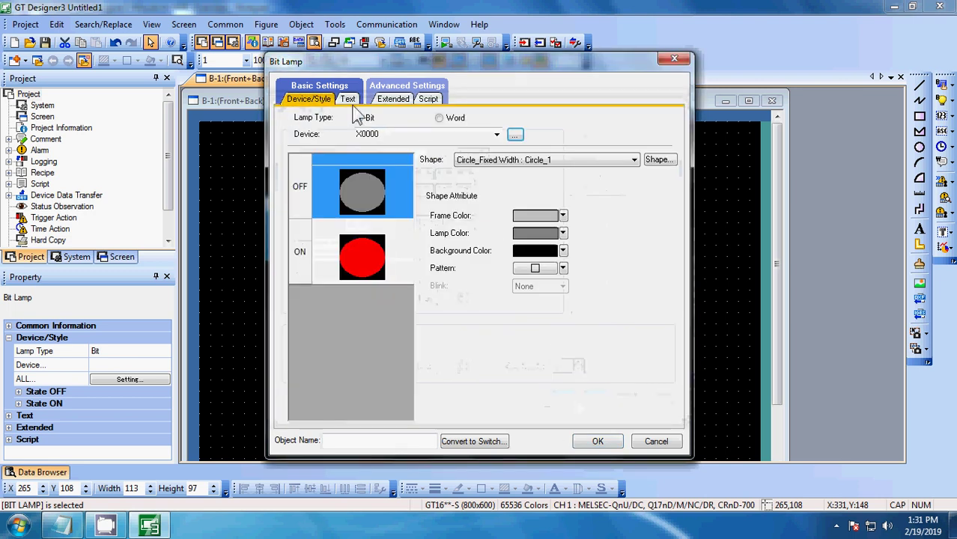
# - Review the bit lamp's text, extended and script settings, leave the object script unused, and accept the lamp settings
pyautogui.click(348, 99)
pyautogui.click(545, 279)
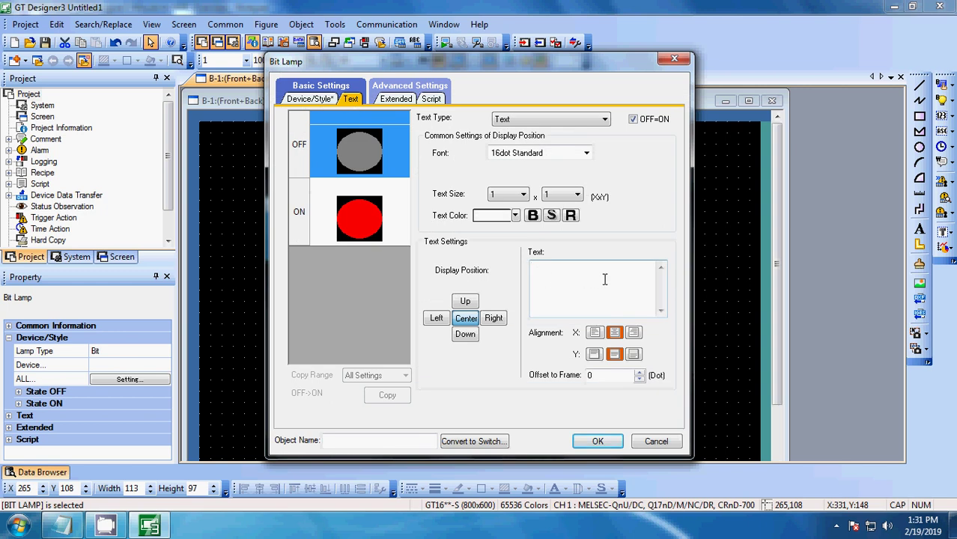
pyautogui.click(395, 100)
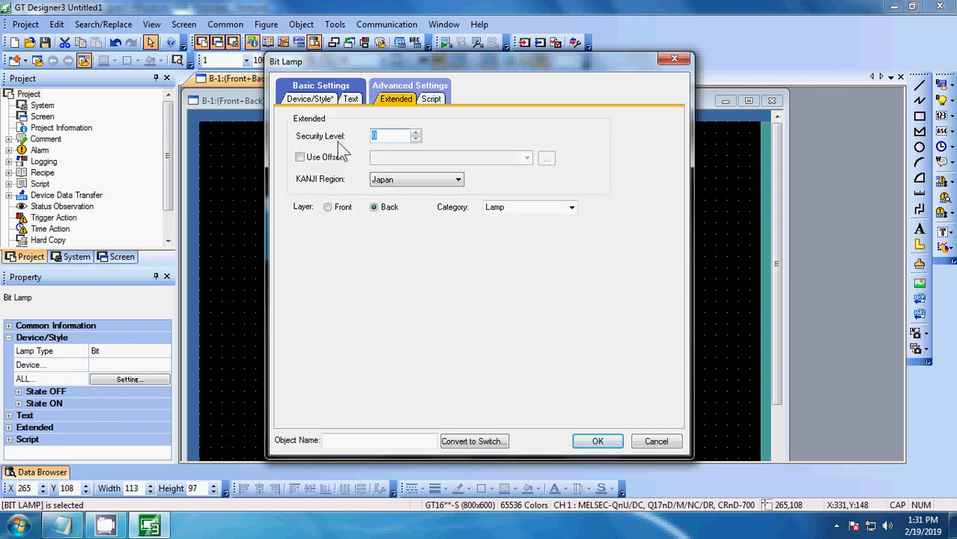
pyautogui.click(431, 102)
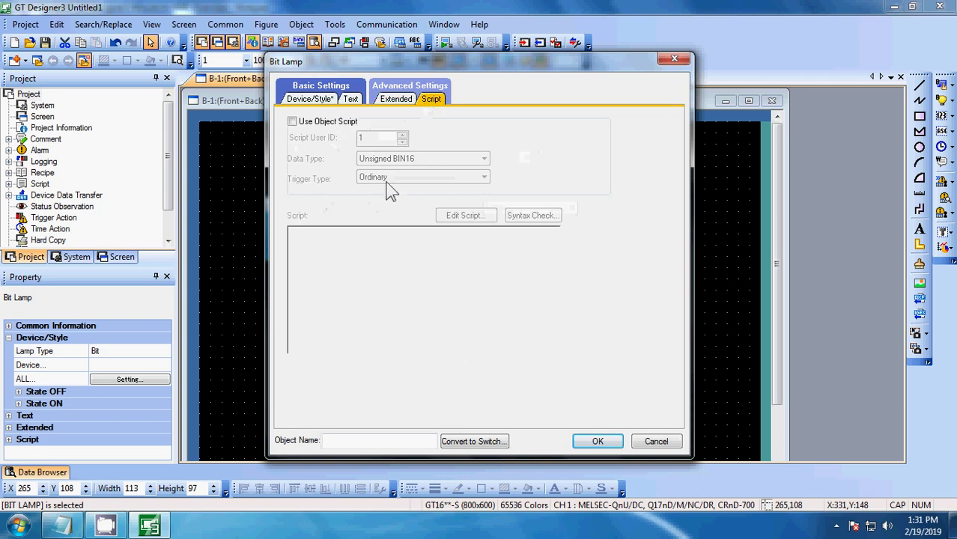
pyautogui.click(311, 123)
pyautogui.click(310, 123)
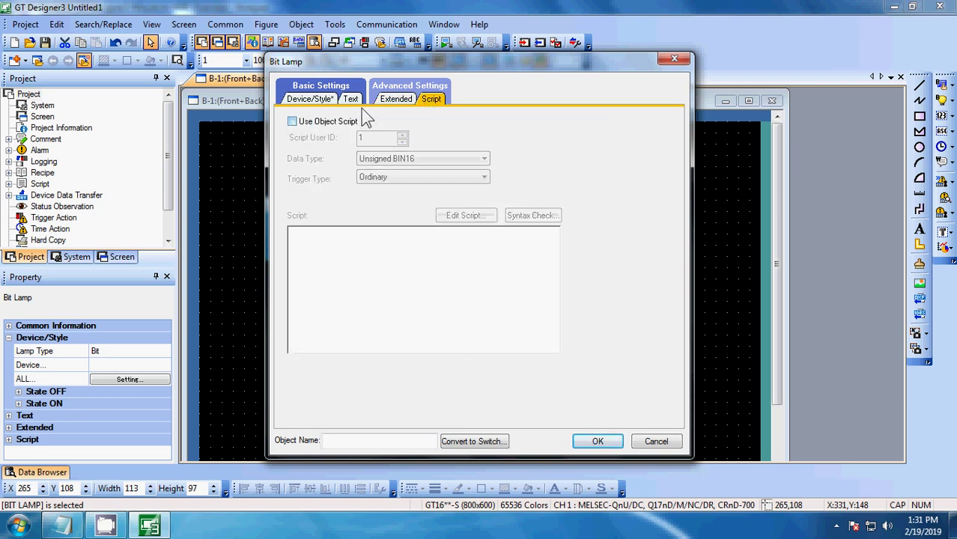
pyautogui.click(322, 100)
pyautogui.click(597, 442)
pyautogui.click(509, 253)
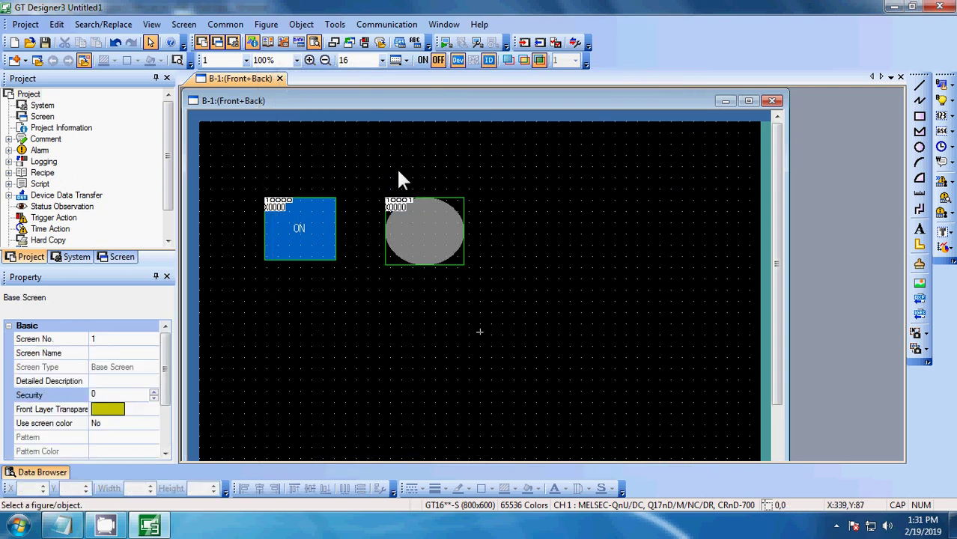
# - Preview base screen 1, alternate between the ON and OFF images of the switch and lamp, and close the preview
pyautogui.click(179, 59)
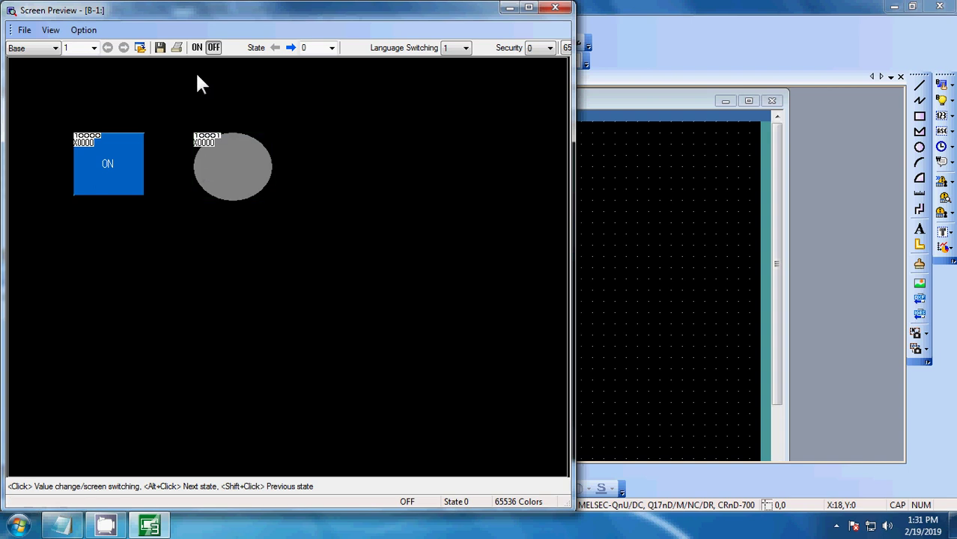
pyautogui.click(197, 49)
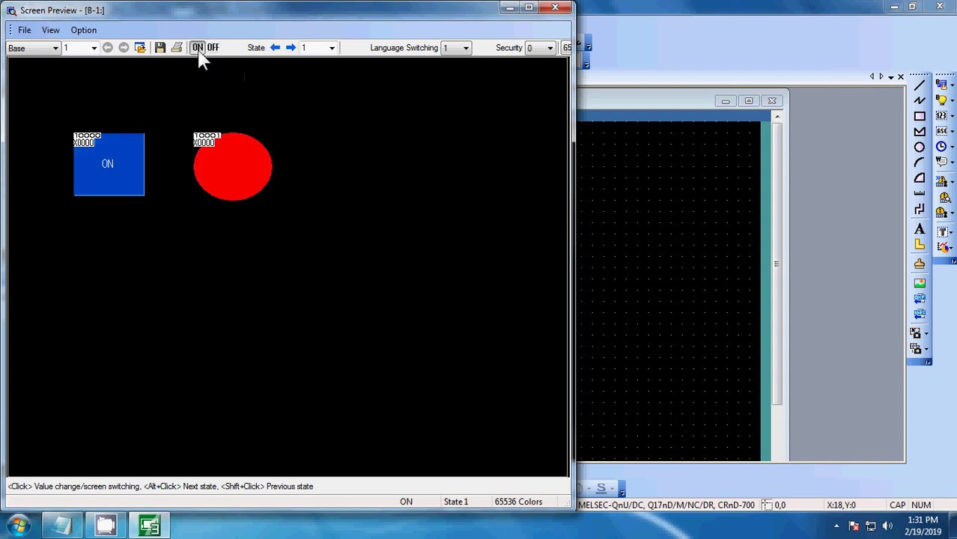
pyautogui.click(214, 51)
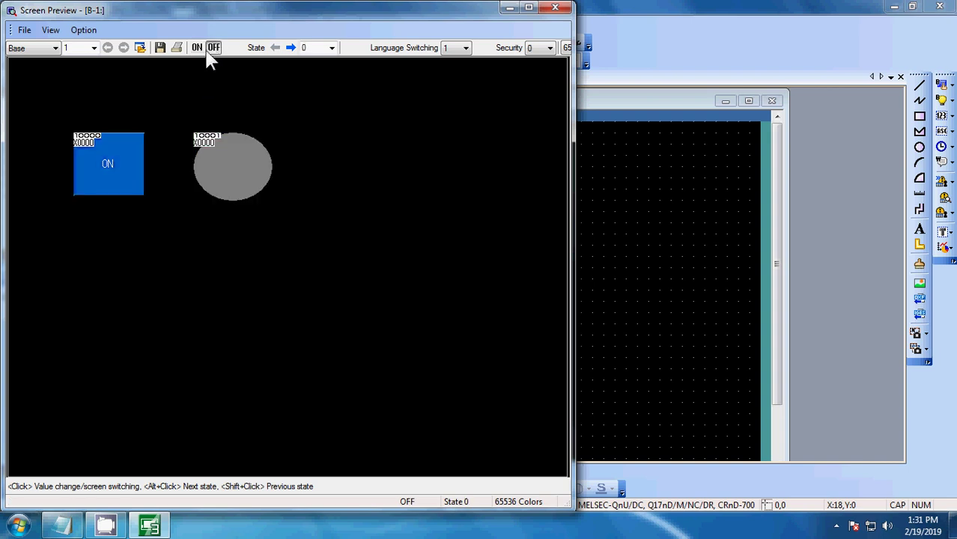
pyautogui.click(195, 51)
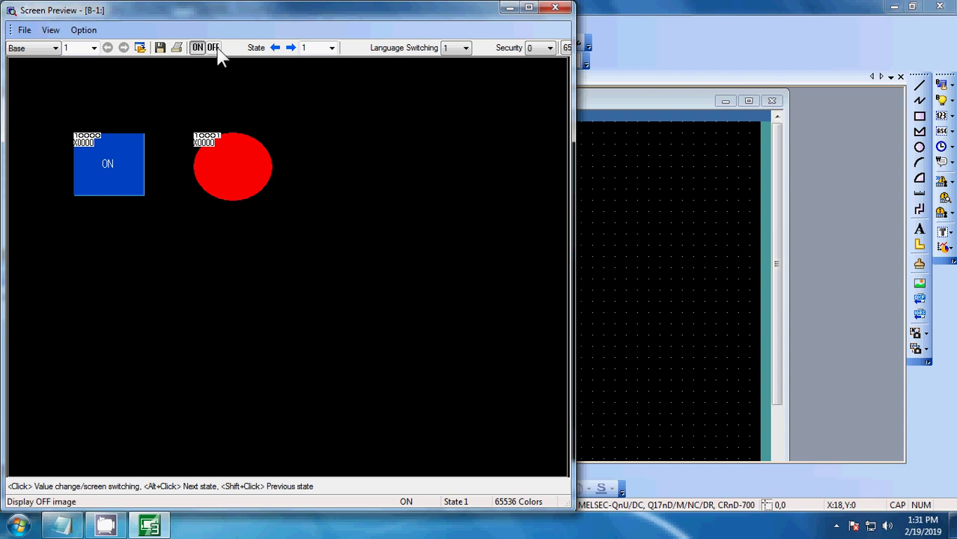
pyautogui.click(216, 52)
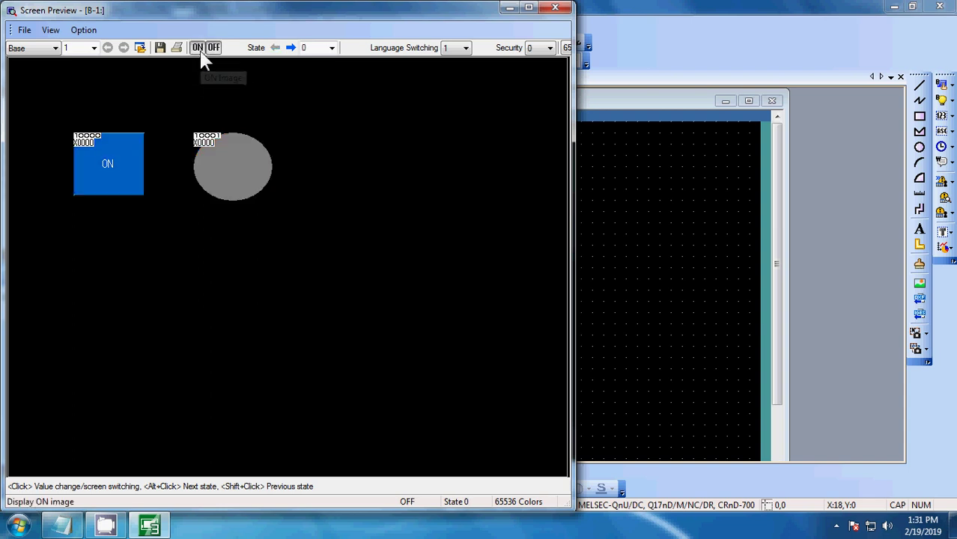
pyautogui.click(200, 54)
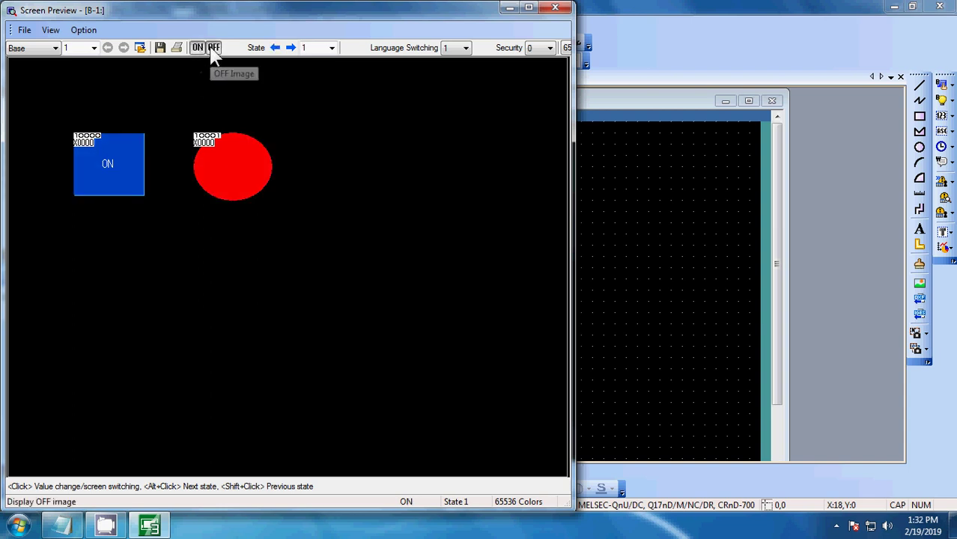
pyautogui.click(213, 51)
pyautogui.click(554, 9)
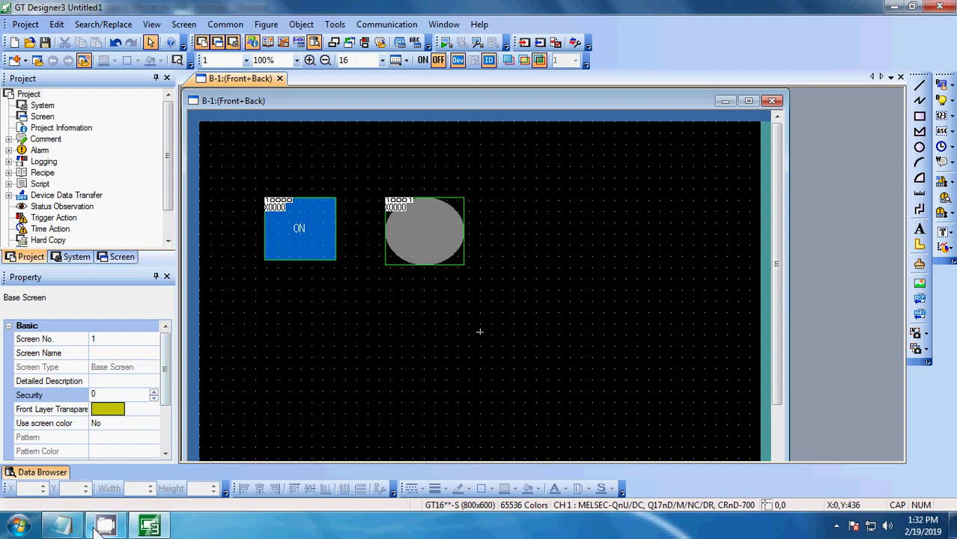
# - Switch to the Notepad overview file and highlight its closing lines on video details, thanks and subscribing
pyautogui.moveTo(101, 524)
pyautogui.click(86, 419)
pyautogui.scroll(-10, 228, 391)
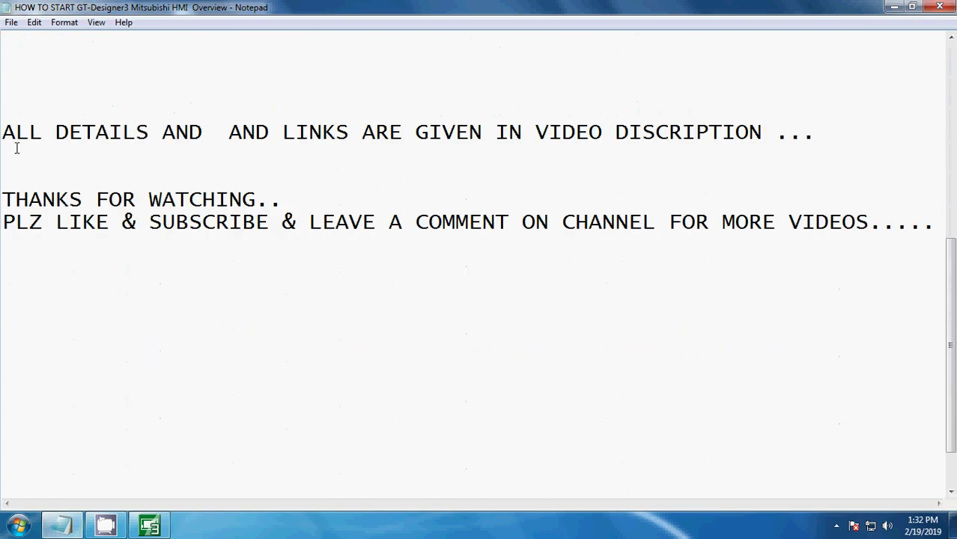
pyautogui.moveTo(13, 134); pyautogui.dragTo(427, 175)
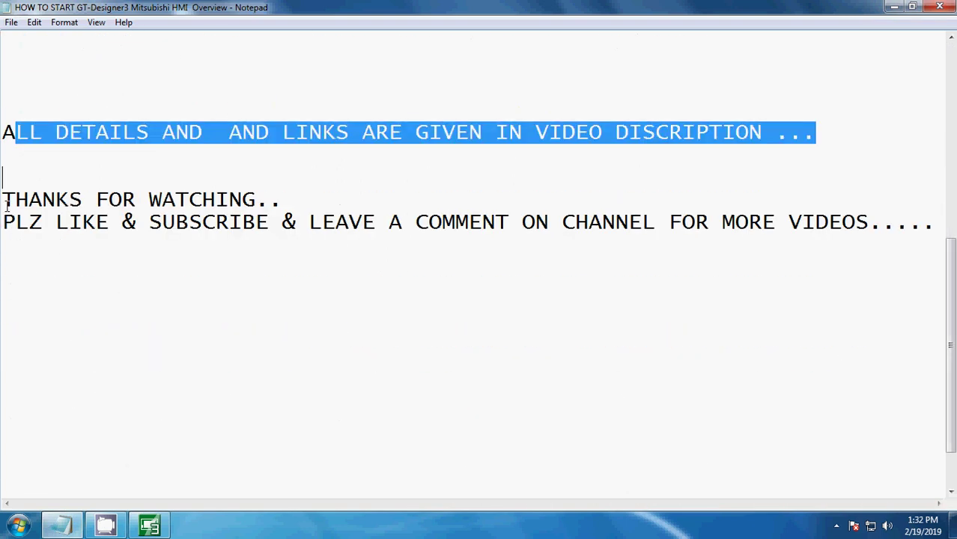
pyautogui.moveTo(8, 202); pyautogui.dragTo(259, 201)
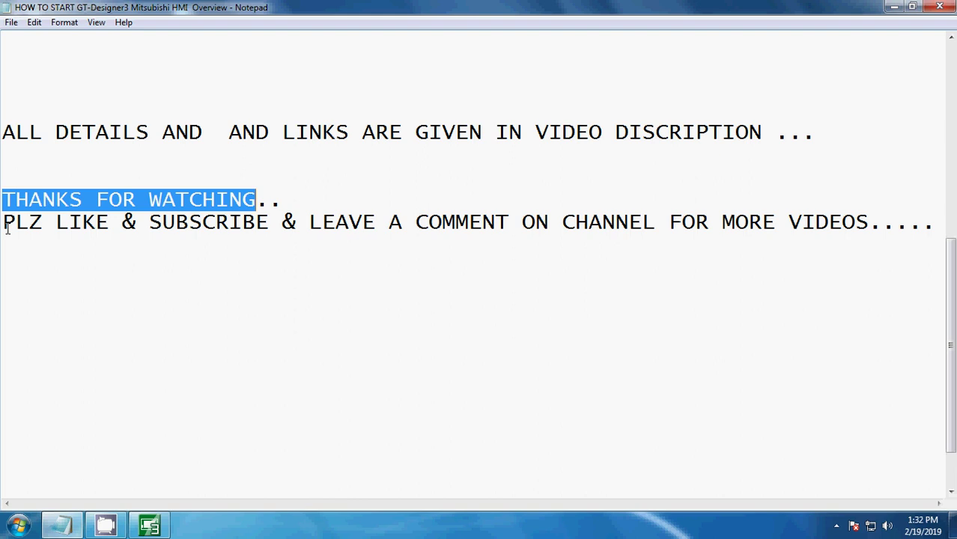
pyautogui.moveTo(9, 229); pyautogui.dragTo(598, 239)
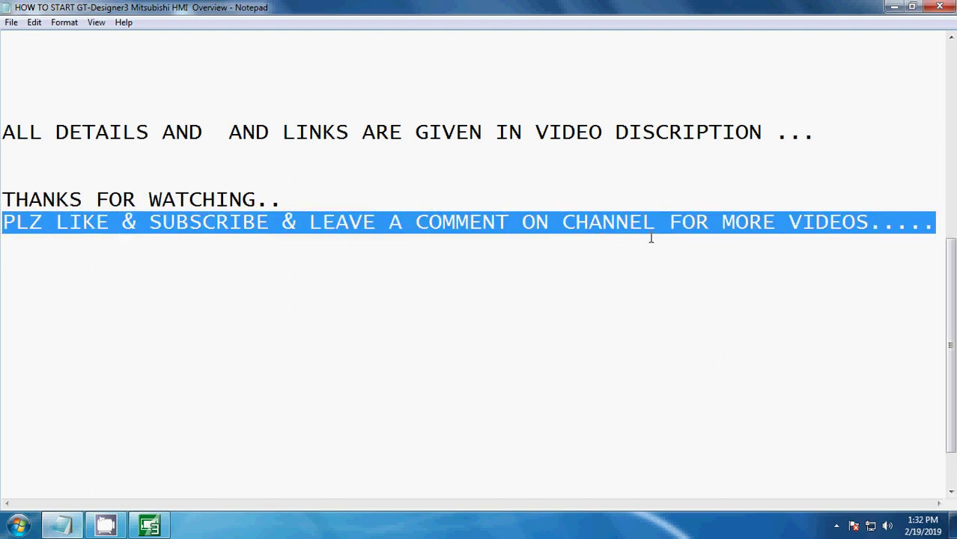